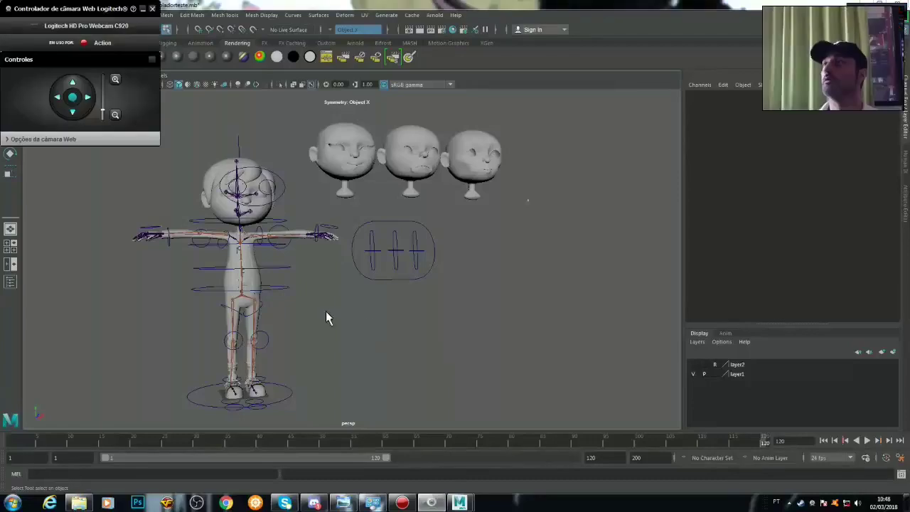
Close the webcam controller and return to whole-object selection mode.
left_click(142, 10)
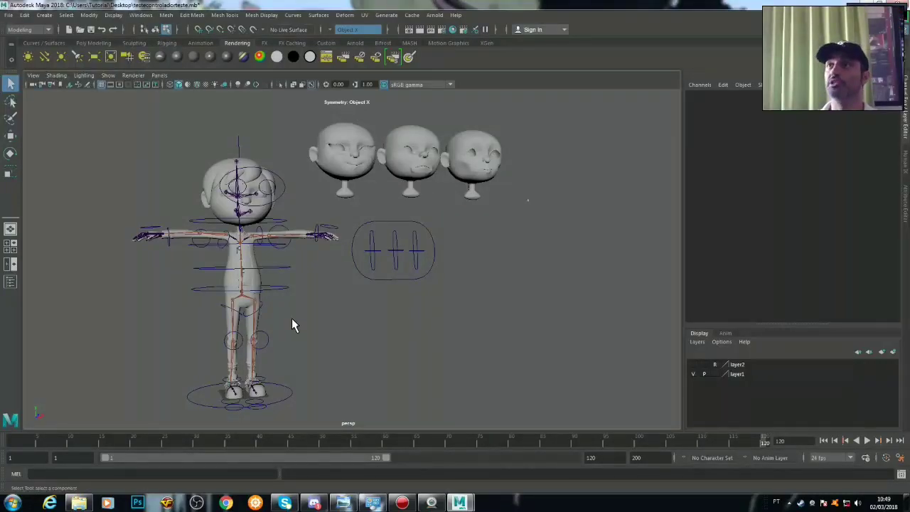
left_click(261, 285)
left_click(261, 283)
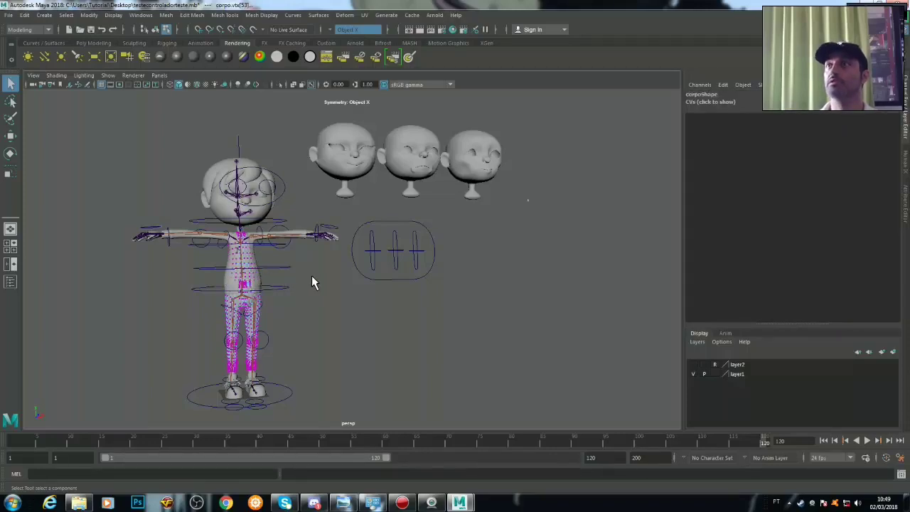
right_click_drag(256, 282, 298, 227)
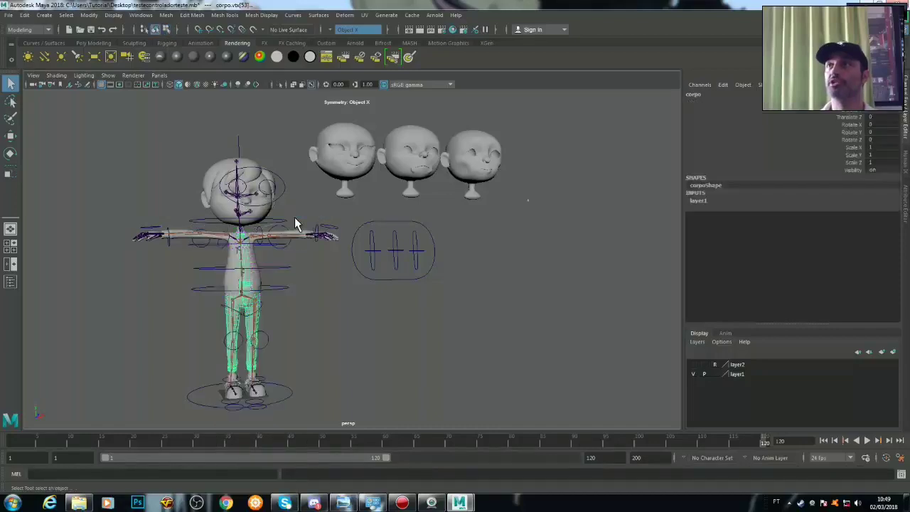
left_click(320, 304)
Select the jaqueta mesh and assign it a new Lambert material, lambert3.
left_click(258, 288)
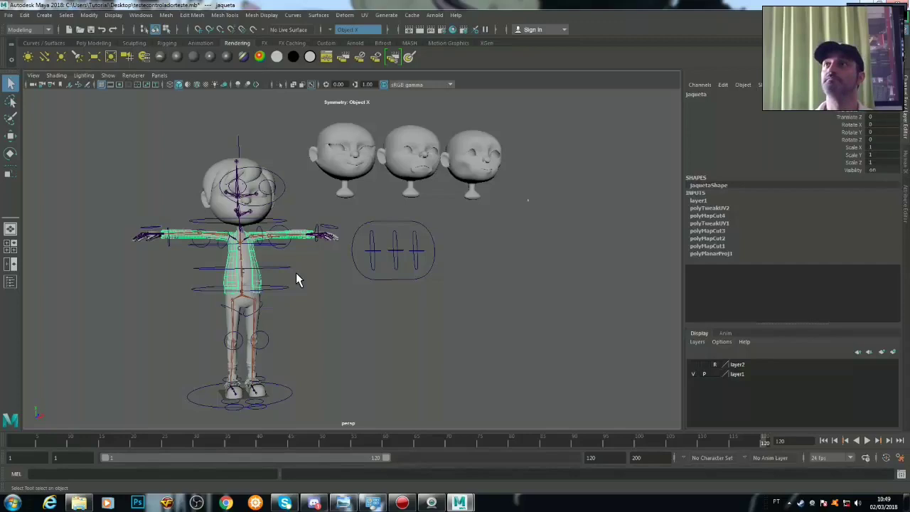
left_click(196, 56)
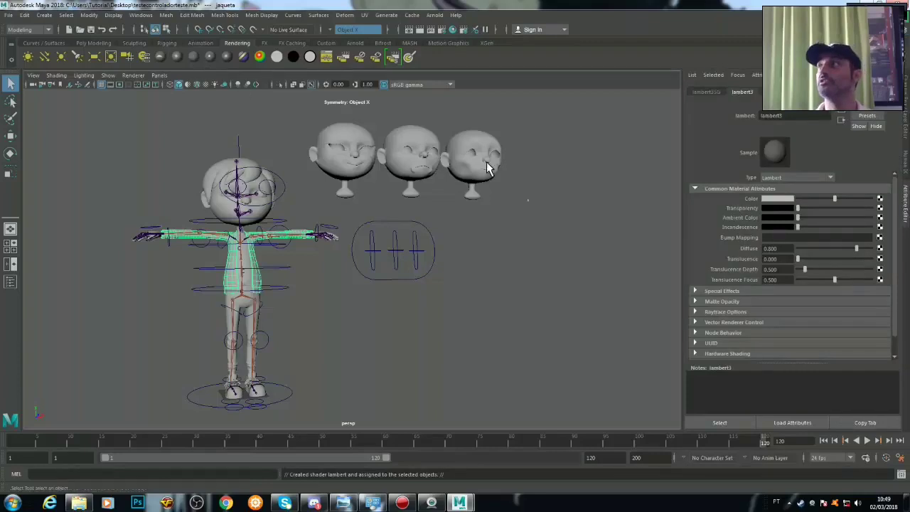
left_click(365, 15)
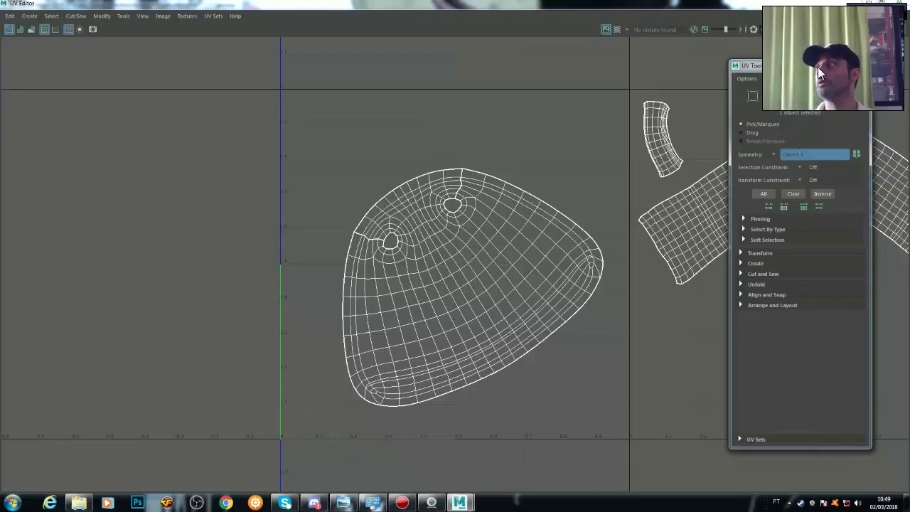
Hide the UV Toolkit, switch to UV Shell selection, and select the large body shell.
left_click_drag(799, 67, 909, 67)
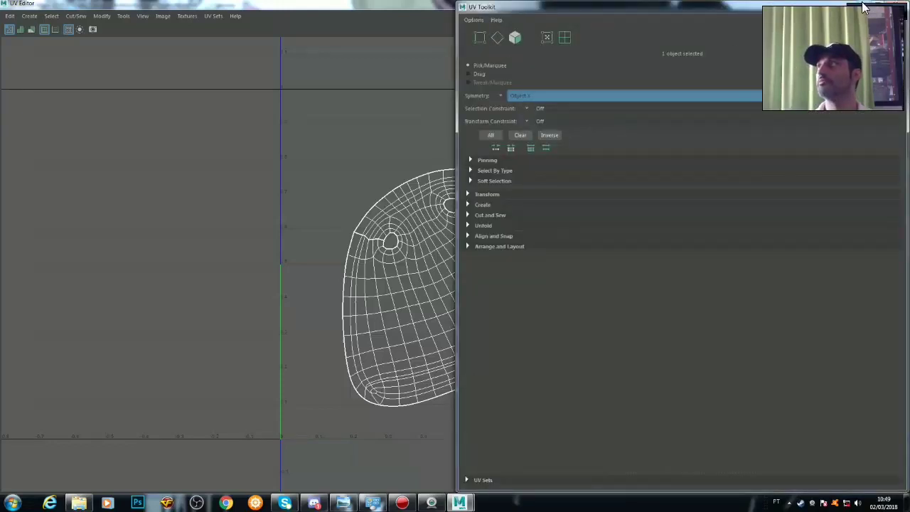
left_click(866, 5)
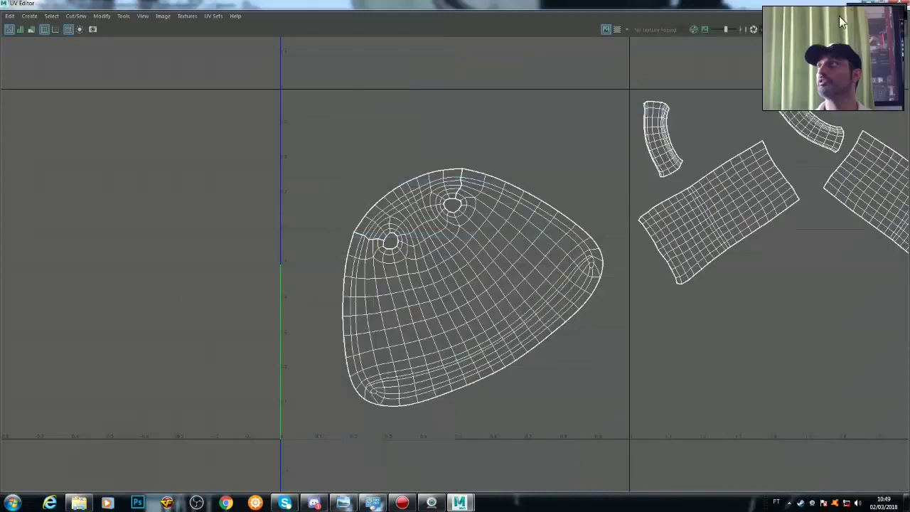
right_click(450, 274)
right_click_drag(450, 272, 408, 262)
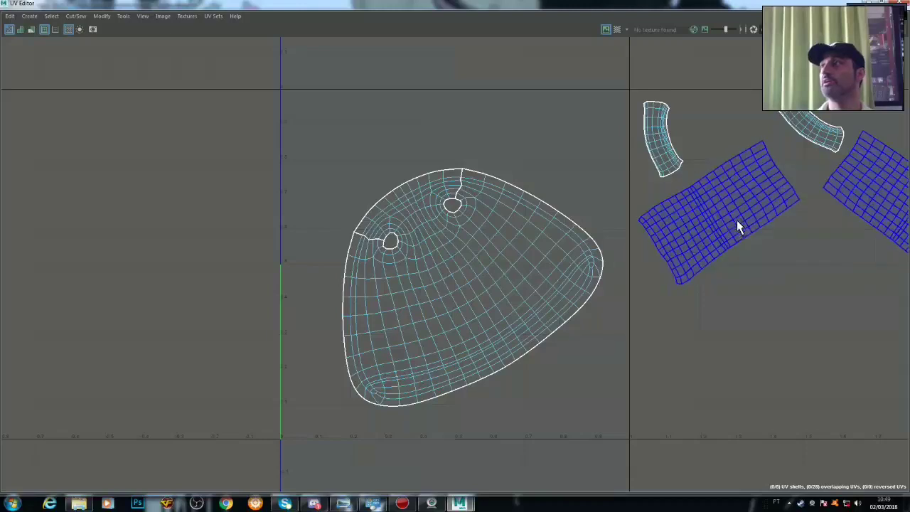
left_click(791, 209)
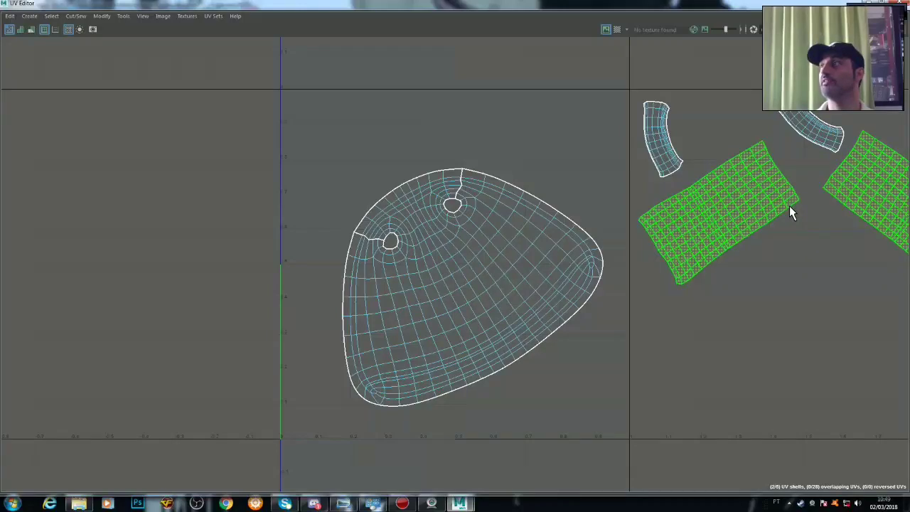
left_click(476, 242)
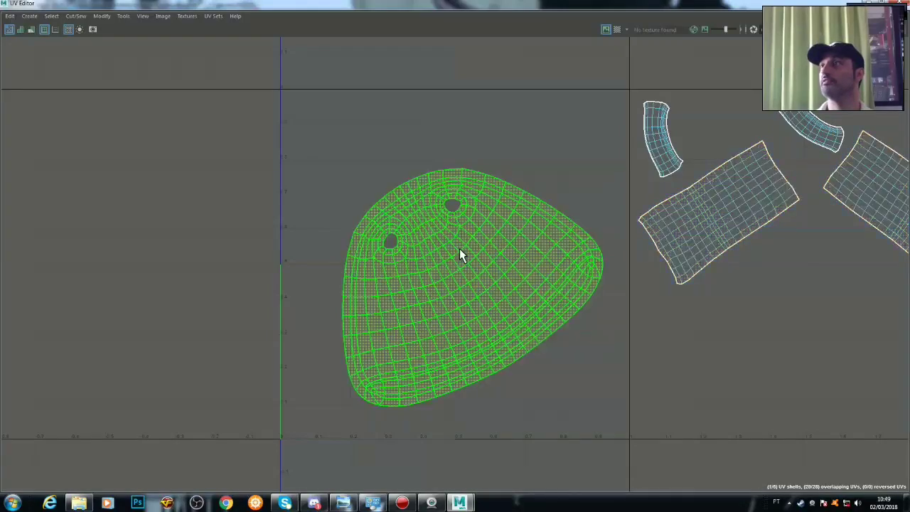
left_click(105, 16)
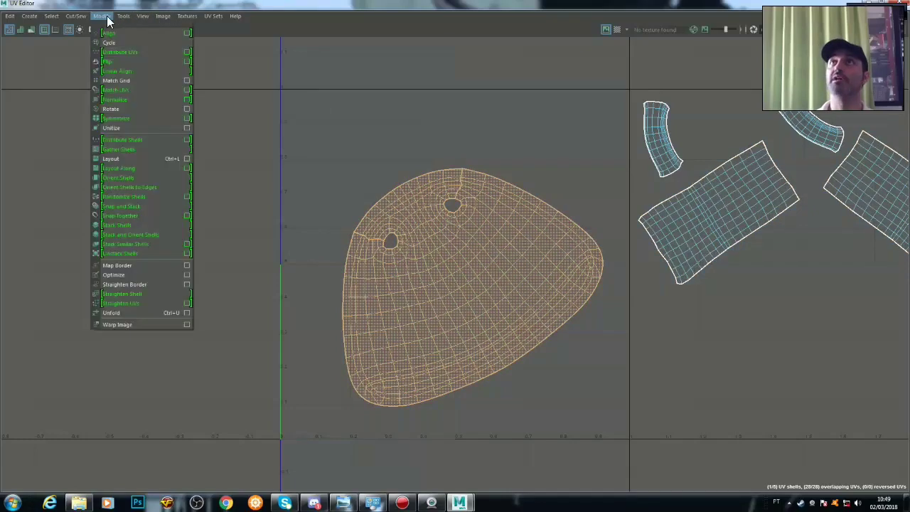
mouse_move(123, 16)
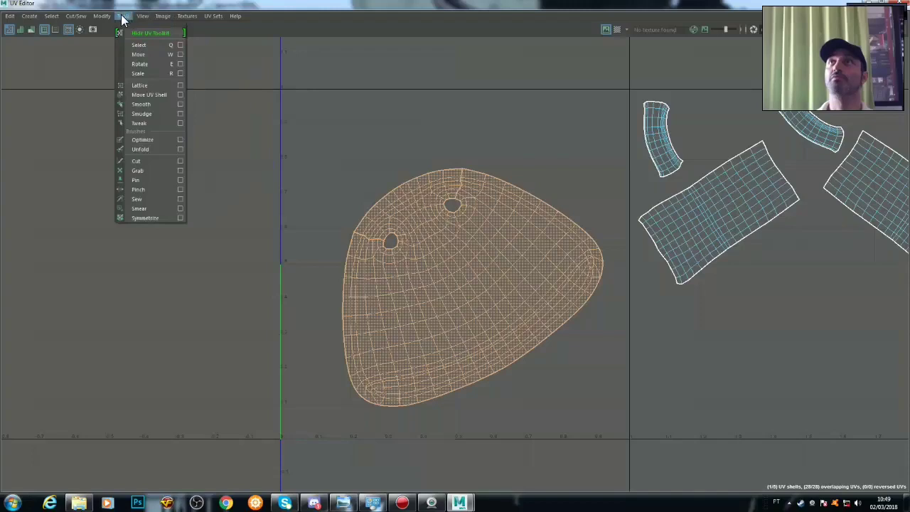
Move and shrink the jacket body shell into the 0–1 UV square.
left_click(140, 54)
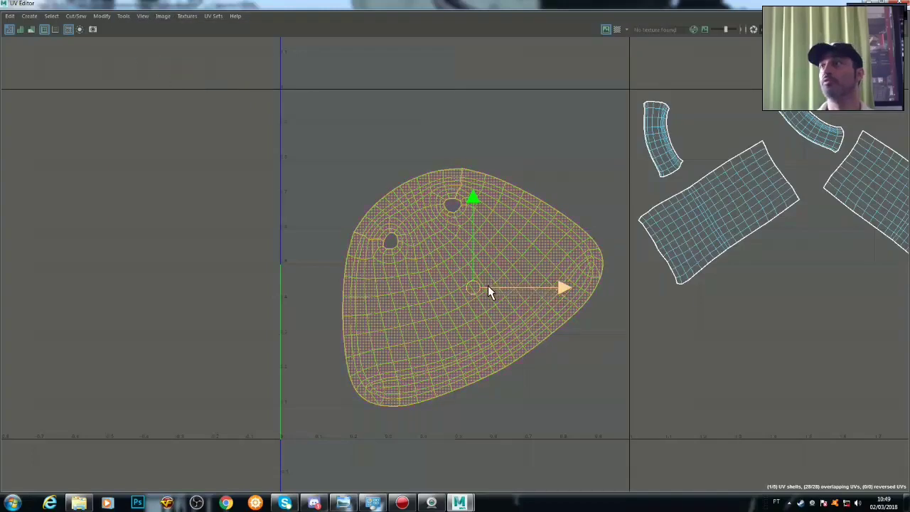
left_click_drag(471, 289, 417, 313)
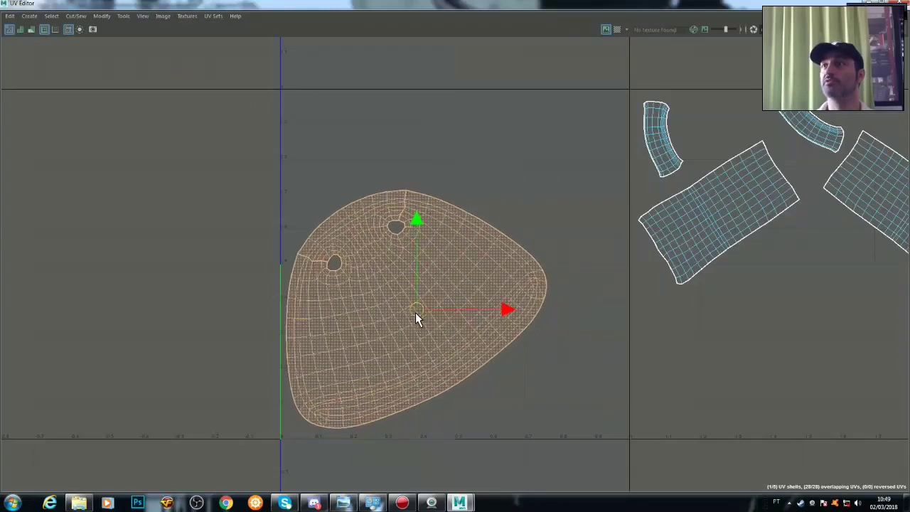
key("F8")
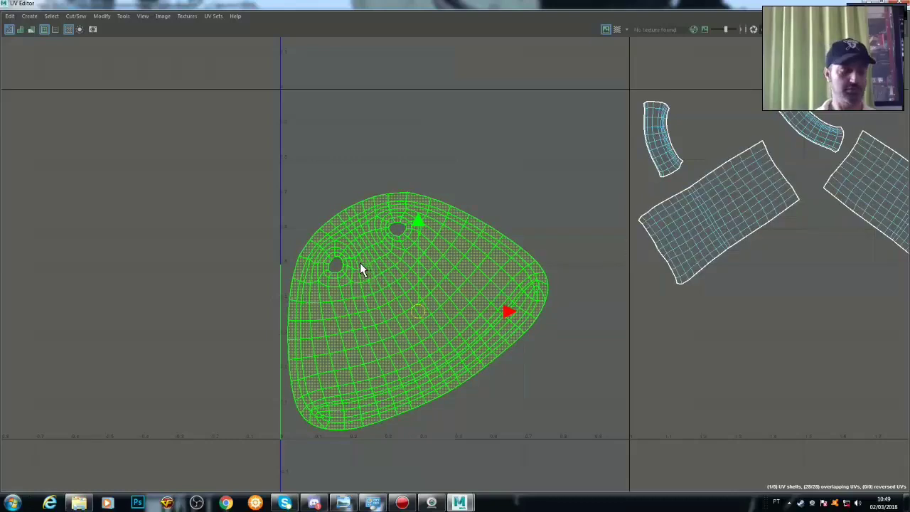
key("r")
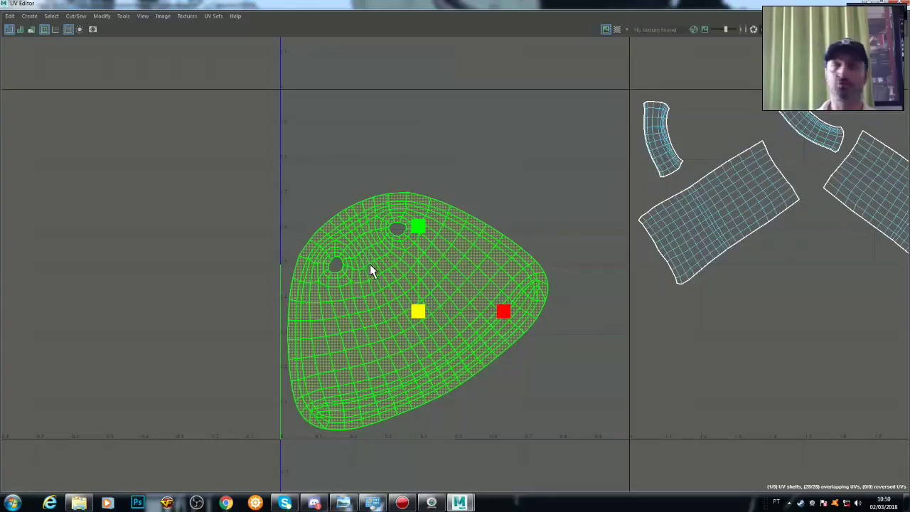
left_click_drag(417, 310, 399, 346)
key("w")
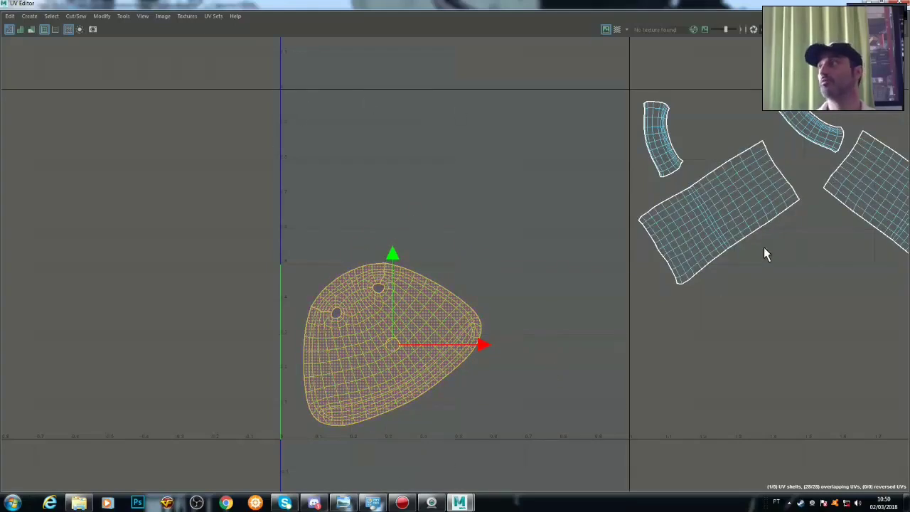
Move the two rectangular sleeve shells above the body and resize them.
left_click(774, 204)
mouse_move(811, 207)
left_mouse_down()
mouse_move(444, 219)
mouse_move(416, 235)
left_mouse_up()
key("r")
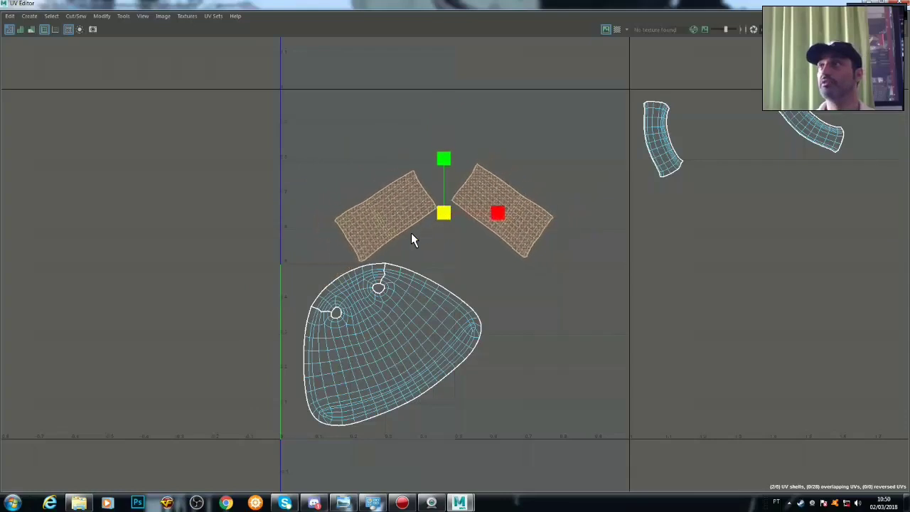
mouse_move(444, 213)
left_mouse_down()
mouse_move(466, 225)
mouse_move(446, 224)
mouse_move(518, 239)
mouse_move(520, 233)
left_mouse_up()
key("w")
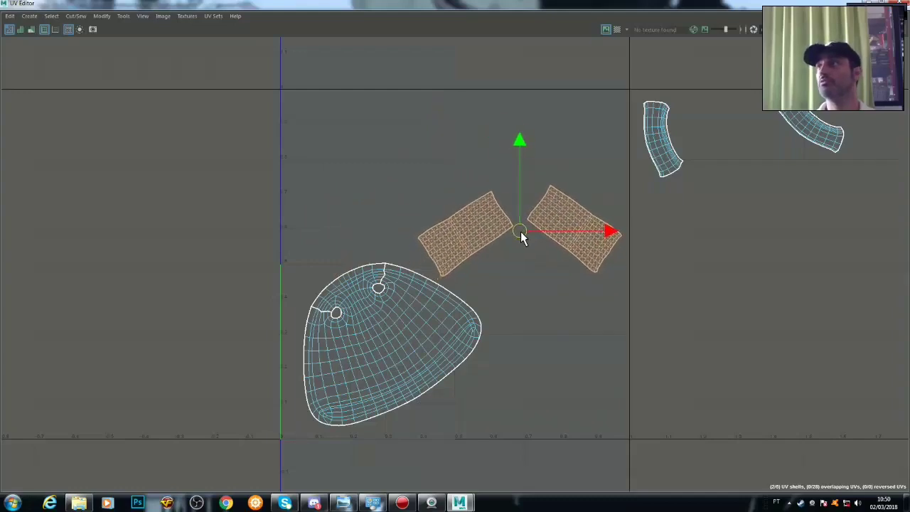
Move the two curved collar shells to the top, then select every shell.
left_click_drag(699, 139, 669, 154)
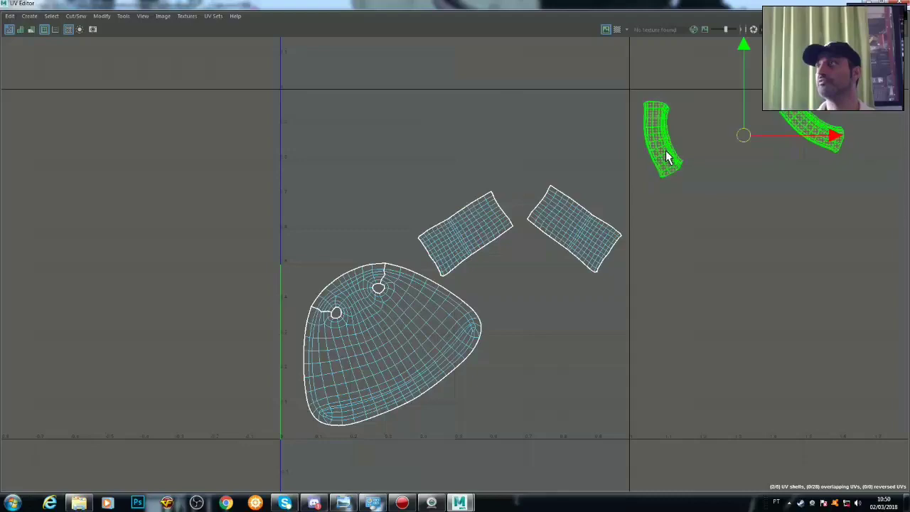
left_click_drag(742, 139, 447, 155)
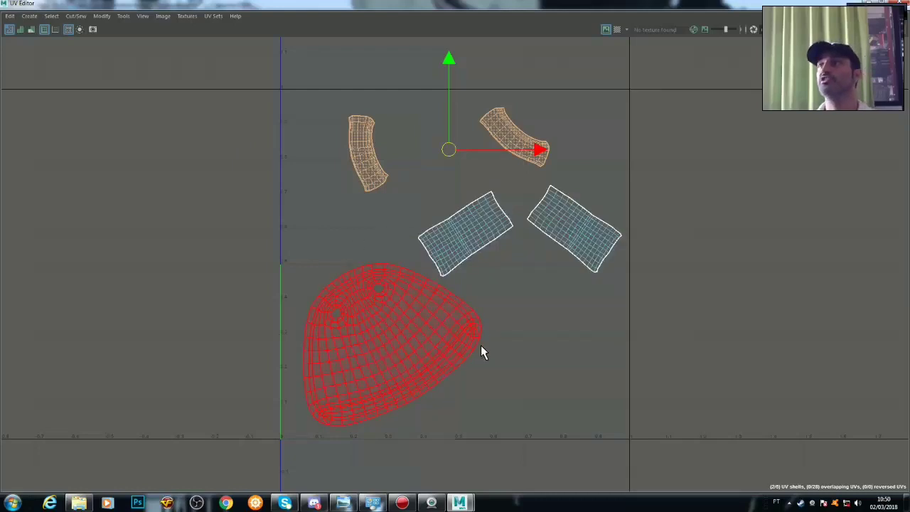
left_click_drag(622, 429, 309, 122)
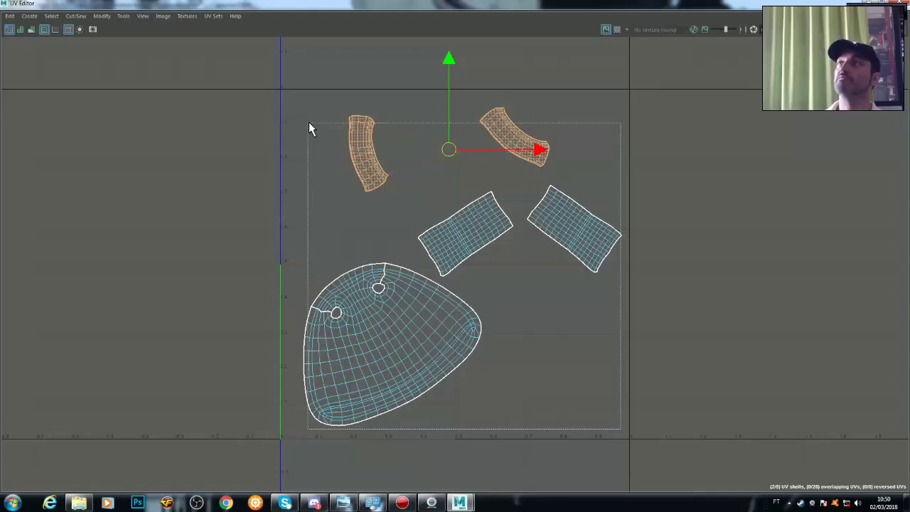
left_click_drag(309, 122, 297, 102)
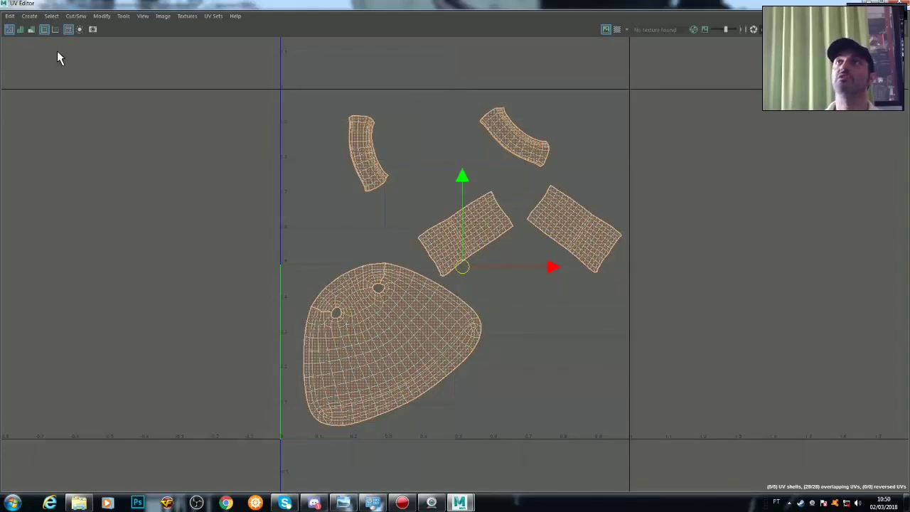
Unfold the large body shell flat with the UV Modify commands.
left_click(10, 17)
mouse_move(29, 15)
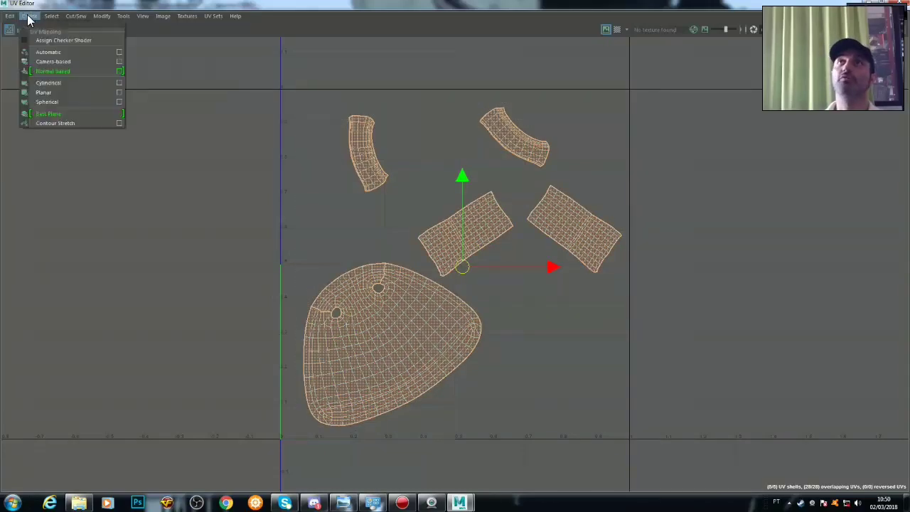
left_click(55, 16)
left_click(75, 15)
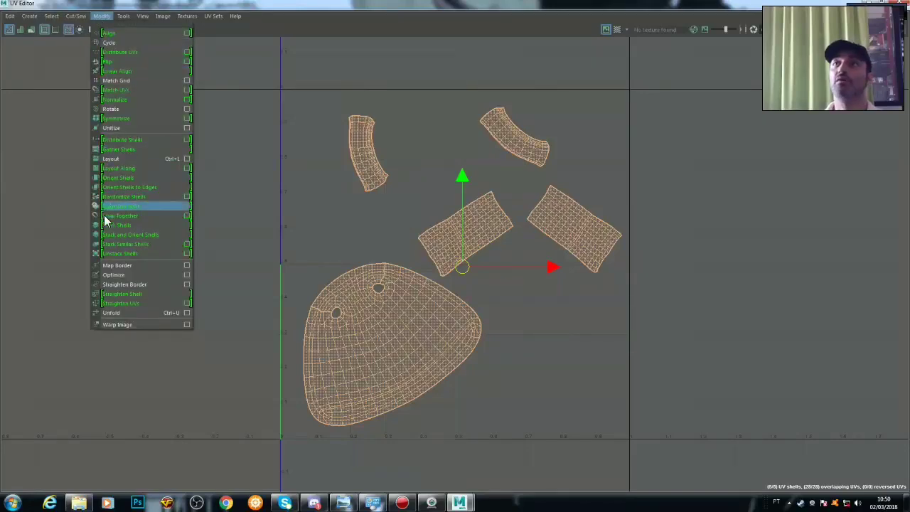
left_click(109, 314)
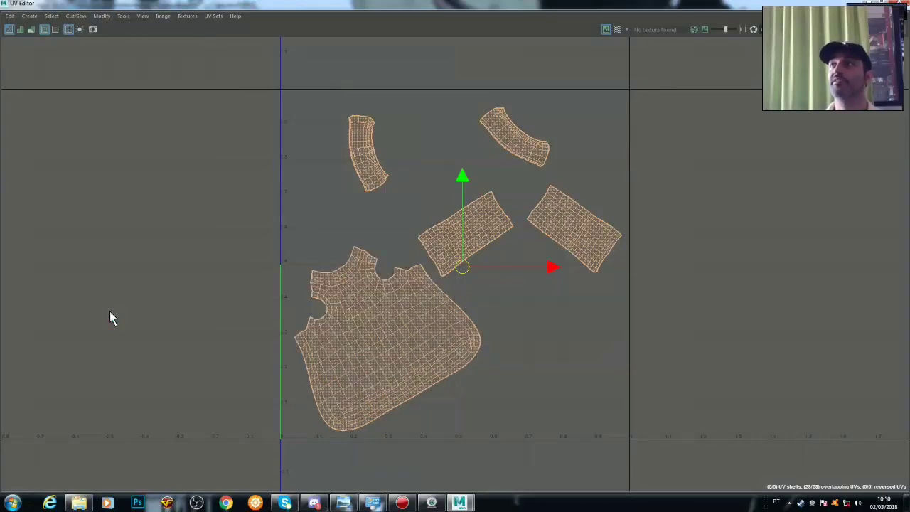
Turn on distortion and checker shading to inspect the body shell.
left_click(32, 32)
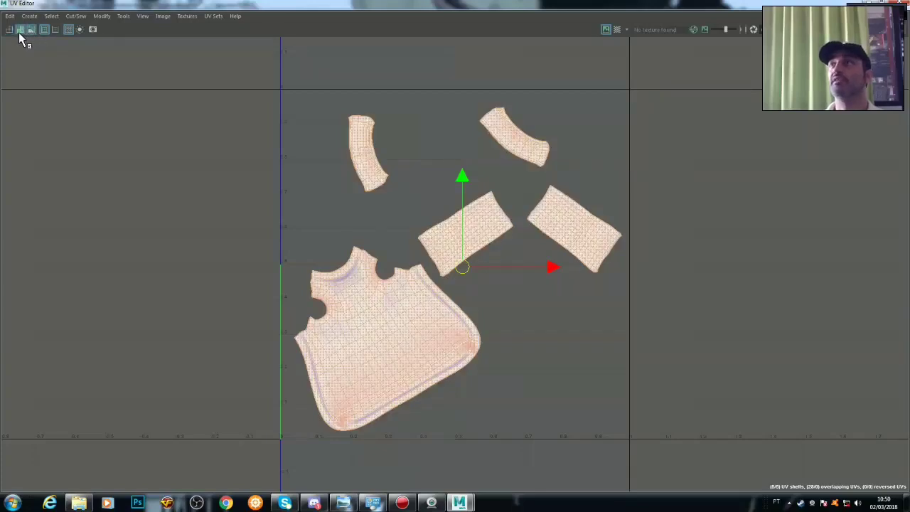
left_click(24, 30)
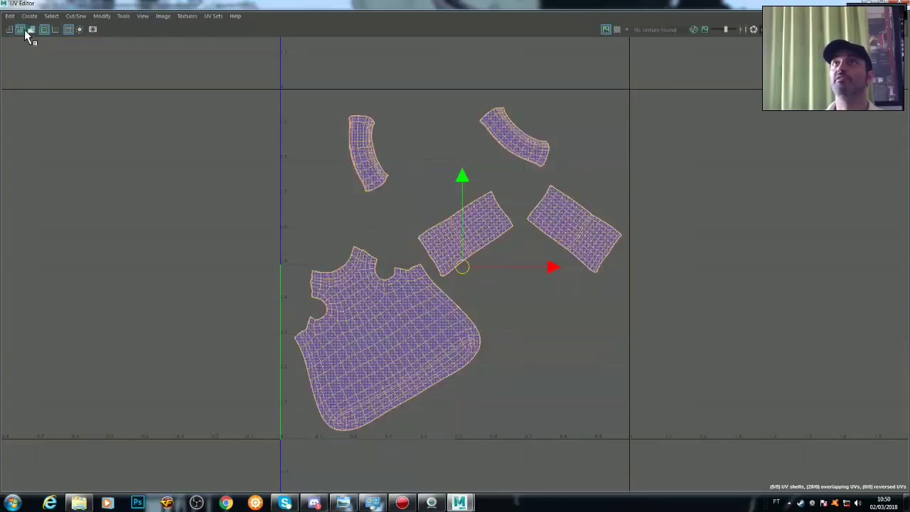
left_click(411, 331)
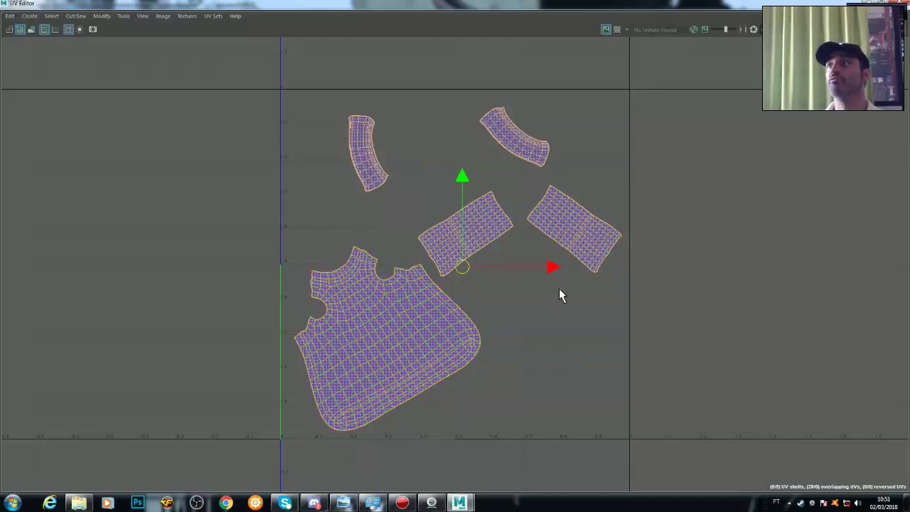
left_click(618, 347)
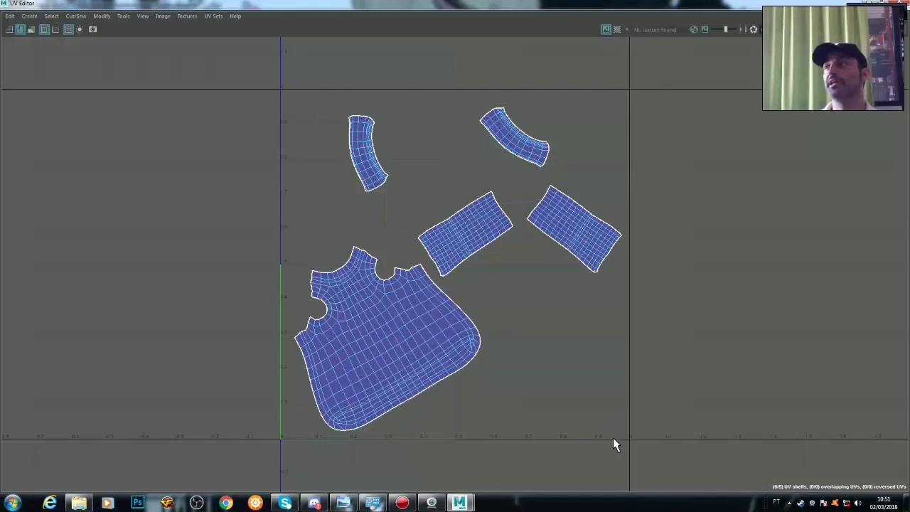
Export all UV shells as a 1024×1024 JPEG UV snapshot, overwriting roupa1.
left_click_drag(626, 433, 289, 184)
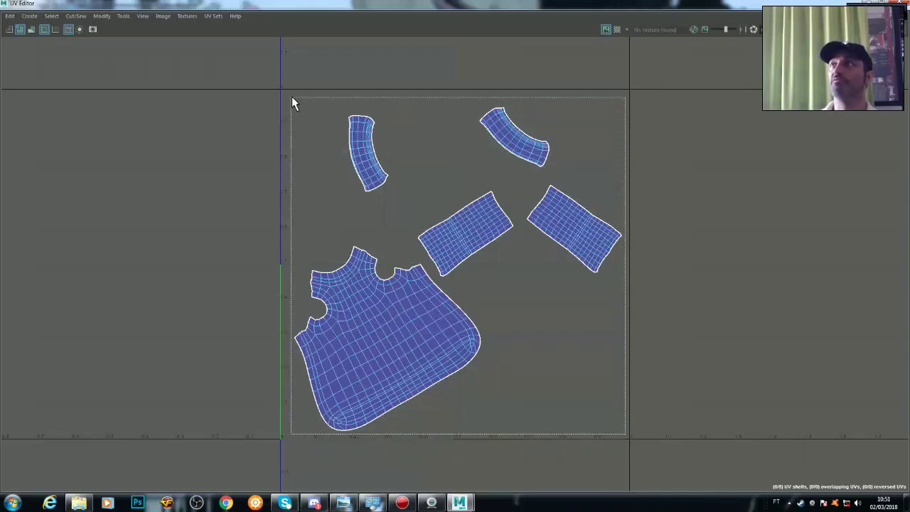
left_click_drag(289, 182, 292, 99)
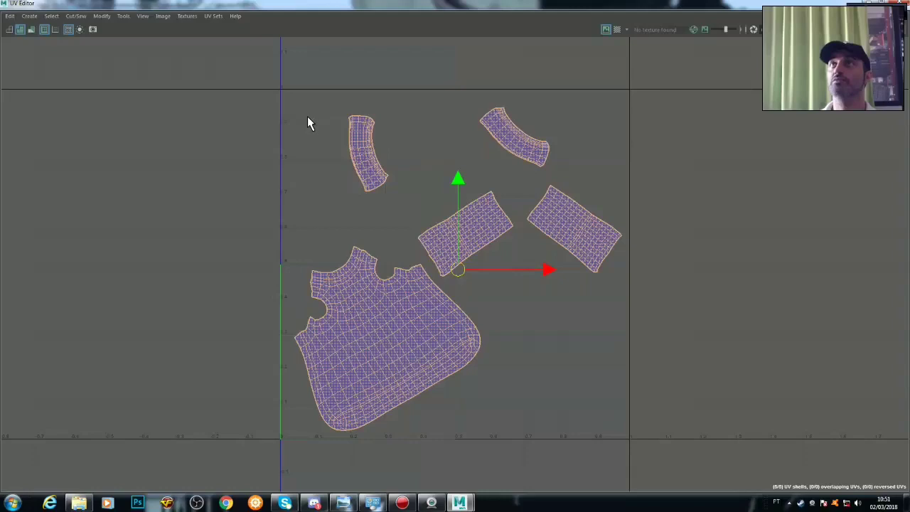
left_click(92, 30)
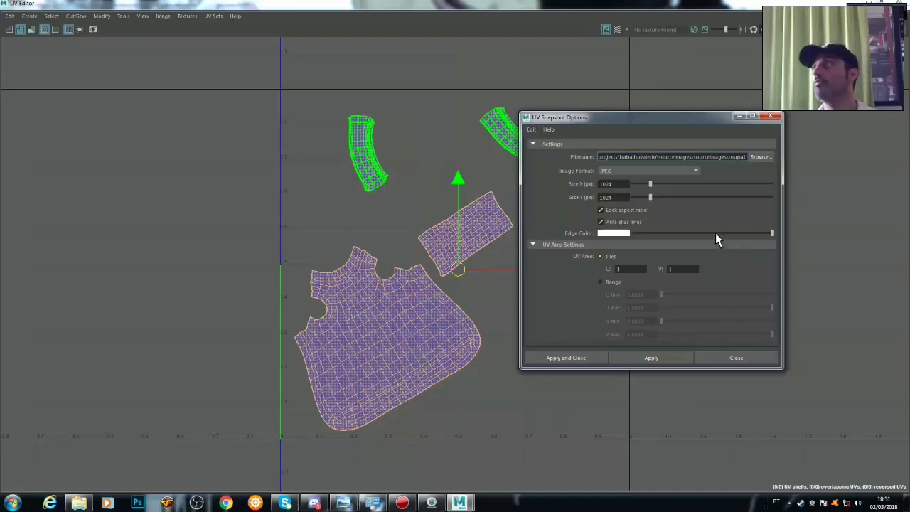
left_click(569, 358)
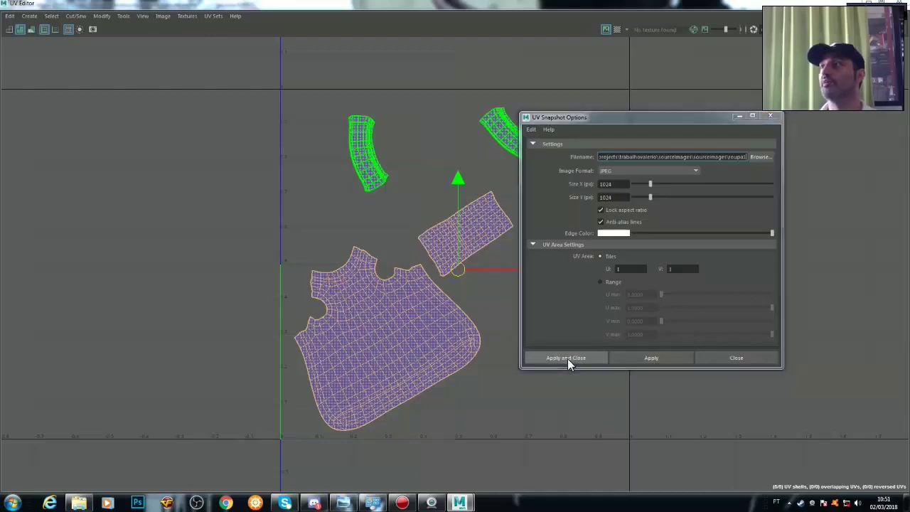
left_click(435, 261)
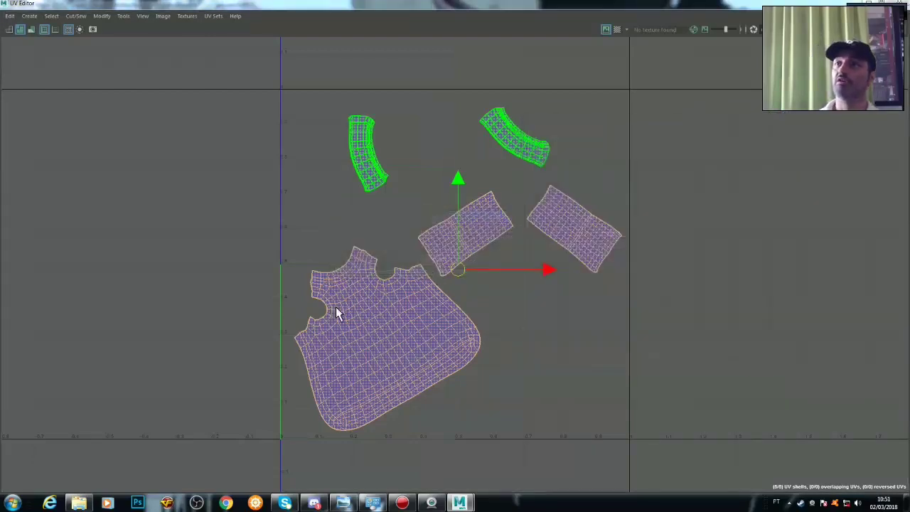
Browse to Documentos > maya > projects > trabalhovalerio > sourceimages in Explorer.
left_click(76, 504)
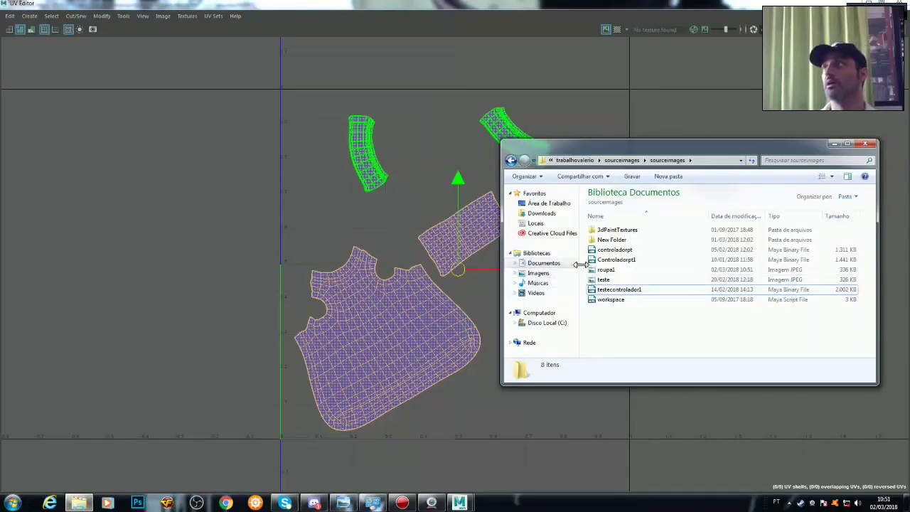
left_click(543, 265)
double_click(609, 305)
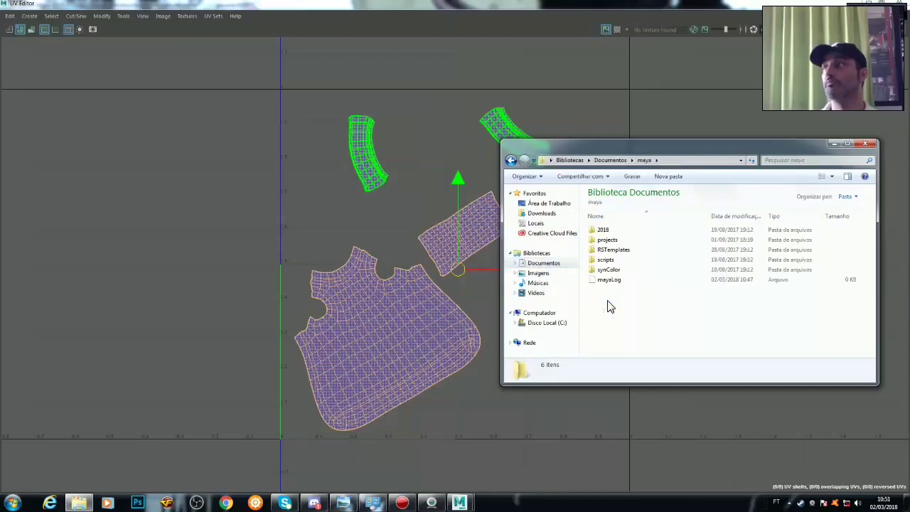
double_click(608, 240)
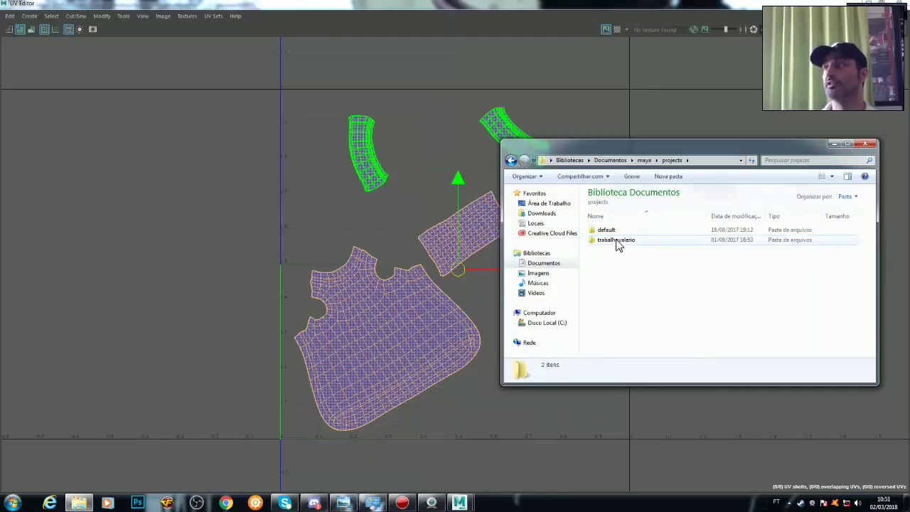
double_click(616, 242)
scroll(614, 341, "down", 1)
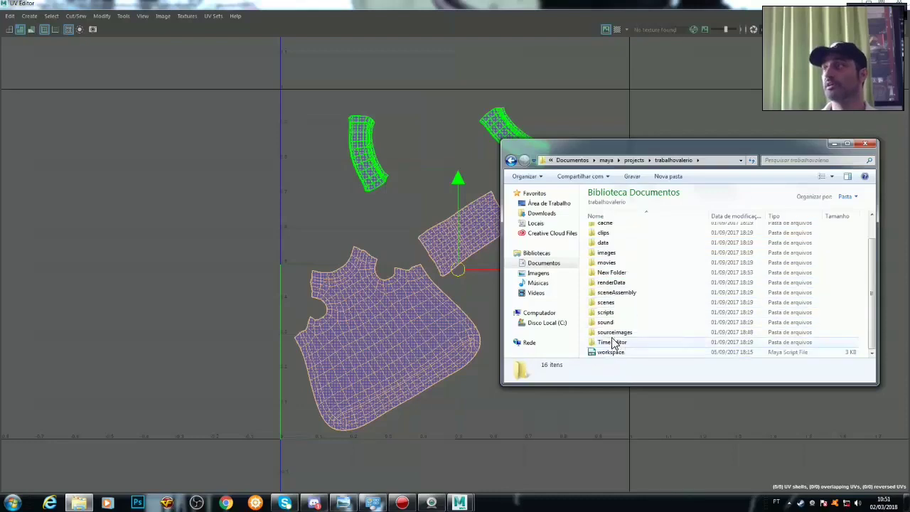
double_click(613, 332)
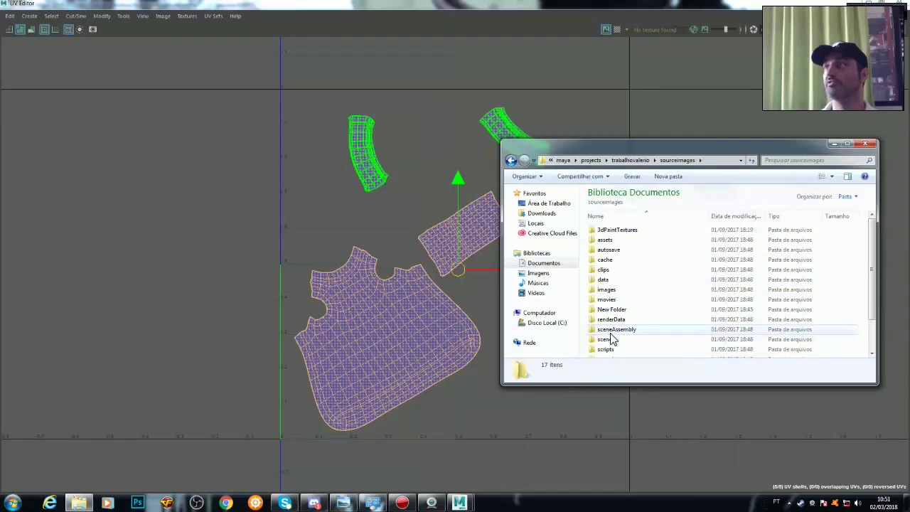
Open the nested sourceimages folder and view the roupa1 JPEG.
left_click(609, 293)
double_click(608, 293)
key("BackSpace")
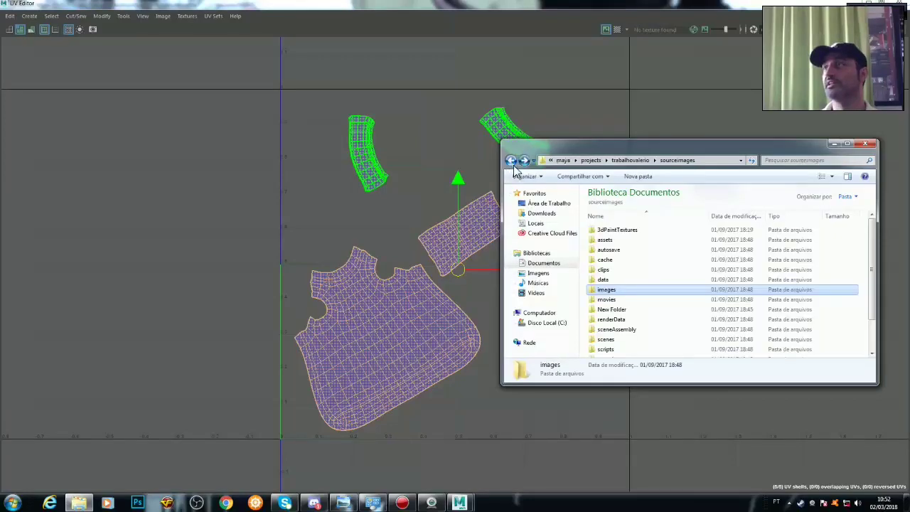
scroll(627, 348, "down", 1)
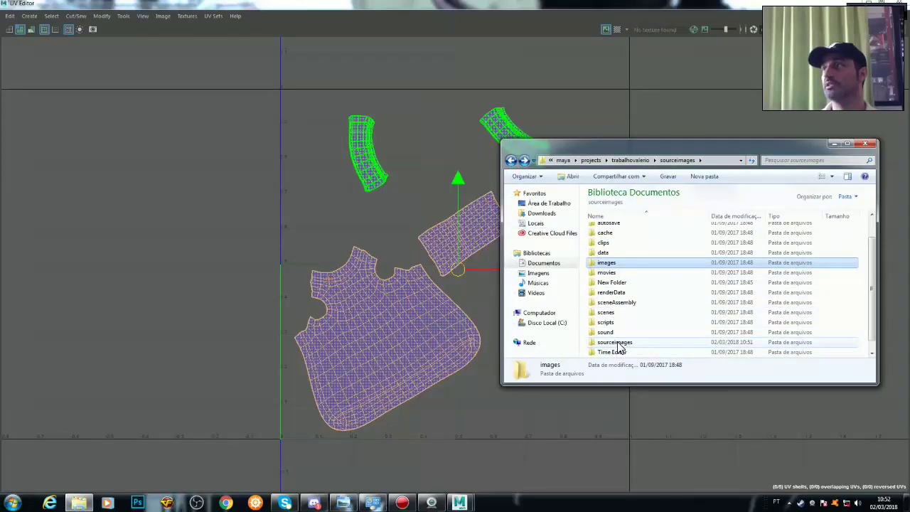
double_click(616, 343)
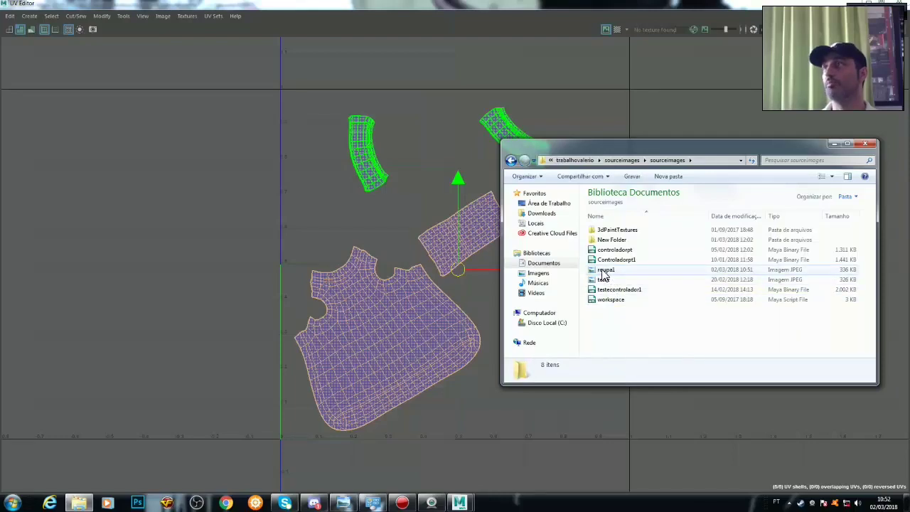
double_click(605, 271)
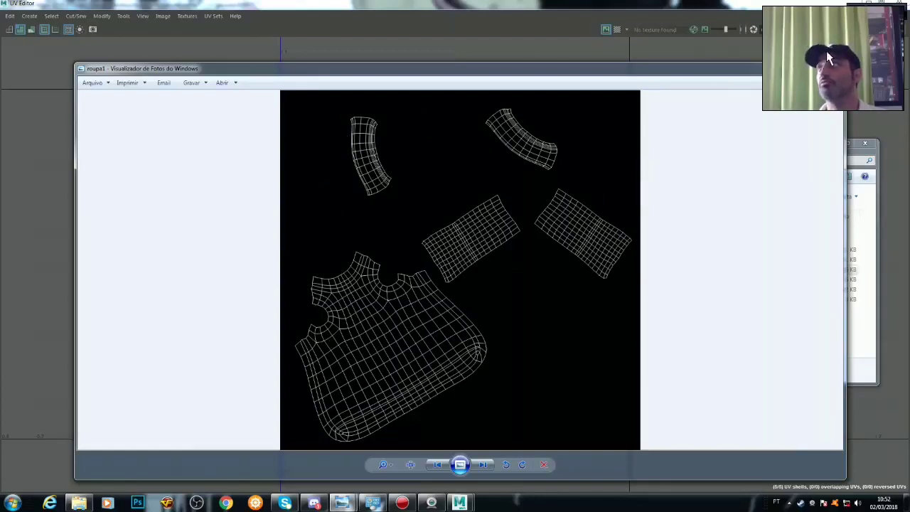
left_click_drag(552, 74, 547, 44)
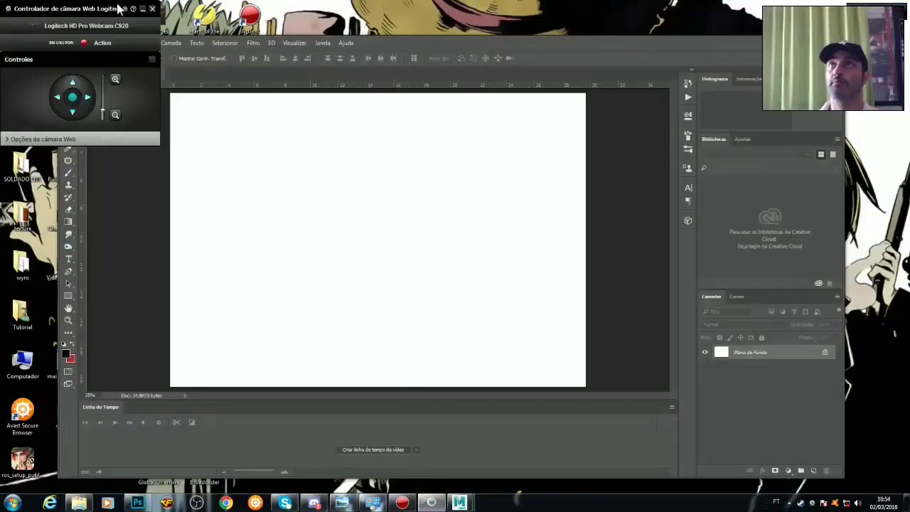
Drag roupa1 from Explorer onto the blank canvas and rasterize its layer.
left_click(143, 9)
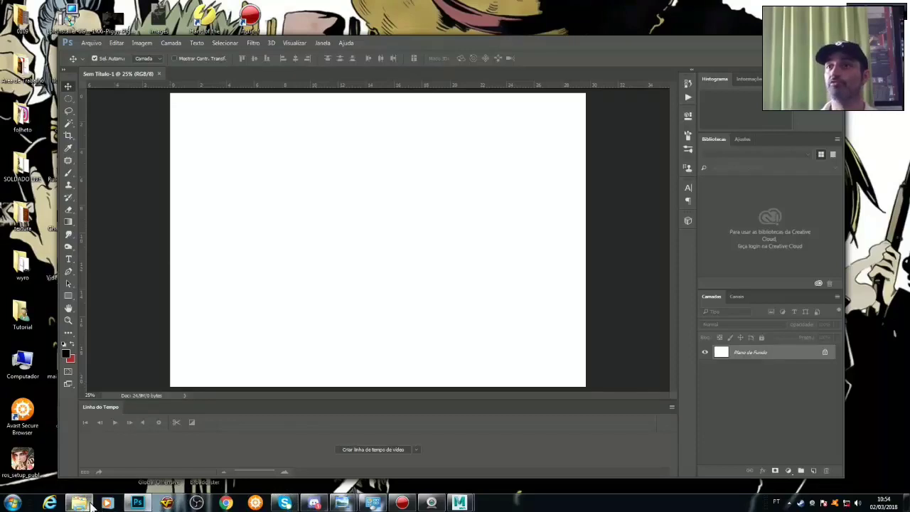
left_click(232, 466)
left_click_drag(618, 276, 359, 270)
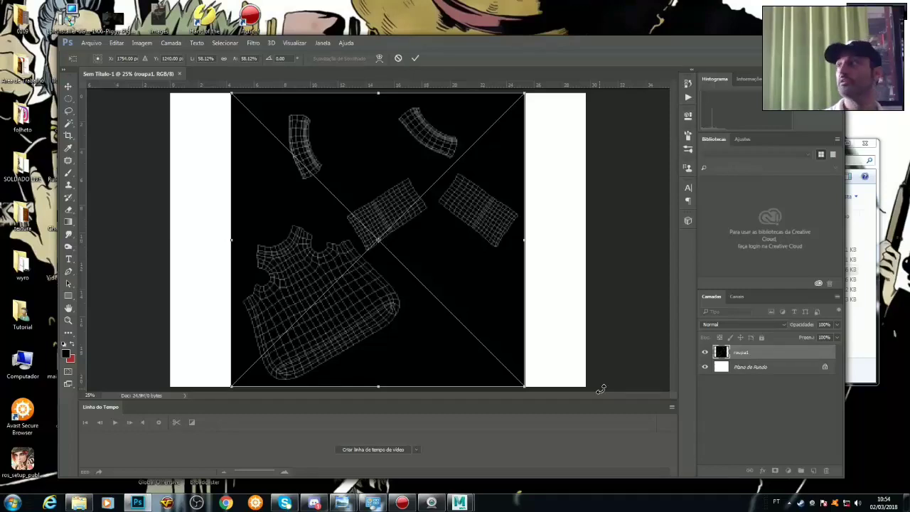
key("Return")
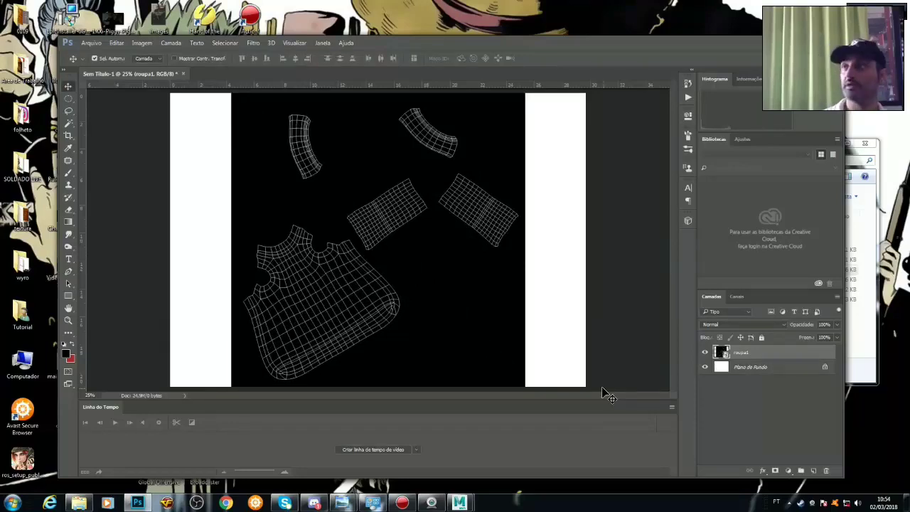
right_click(758, 354)
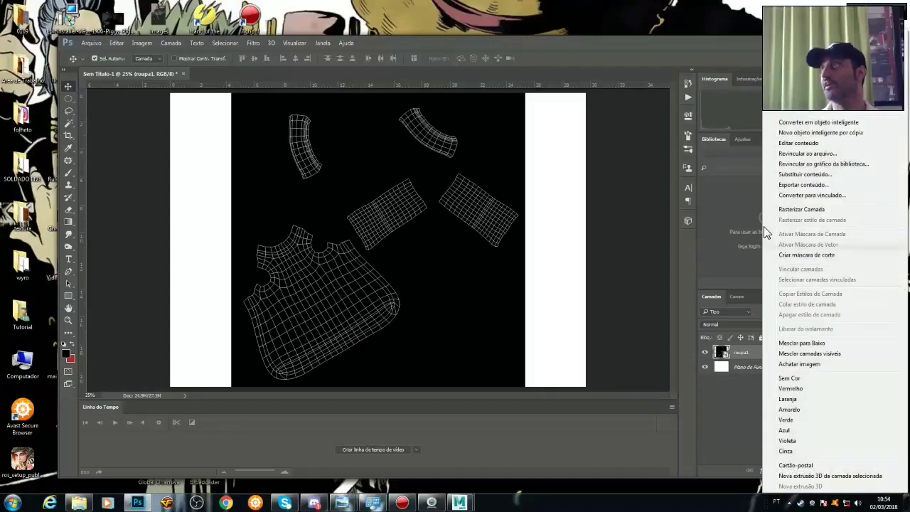
left_click(790, 209)
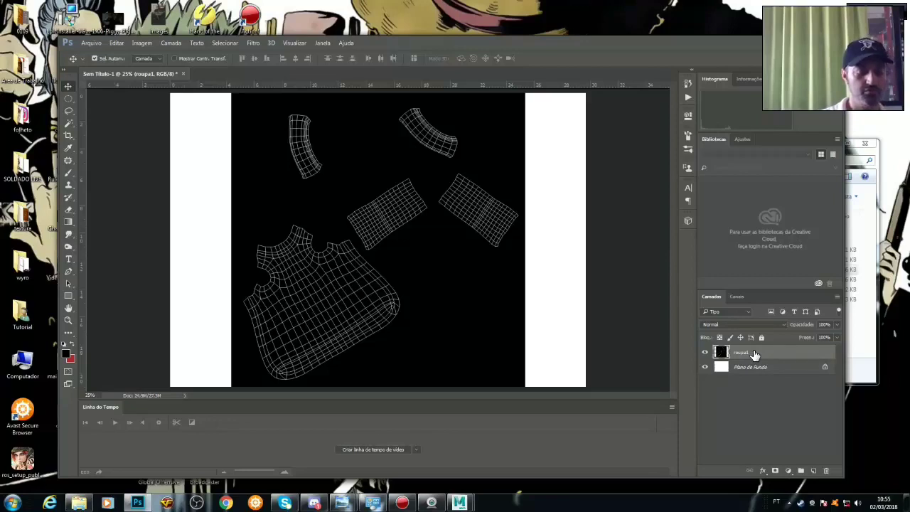
Duplicate the roupa1 layer and select the UV shells by Magic Wand and inverting.
key("ctrl+j")
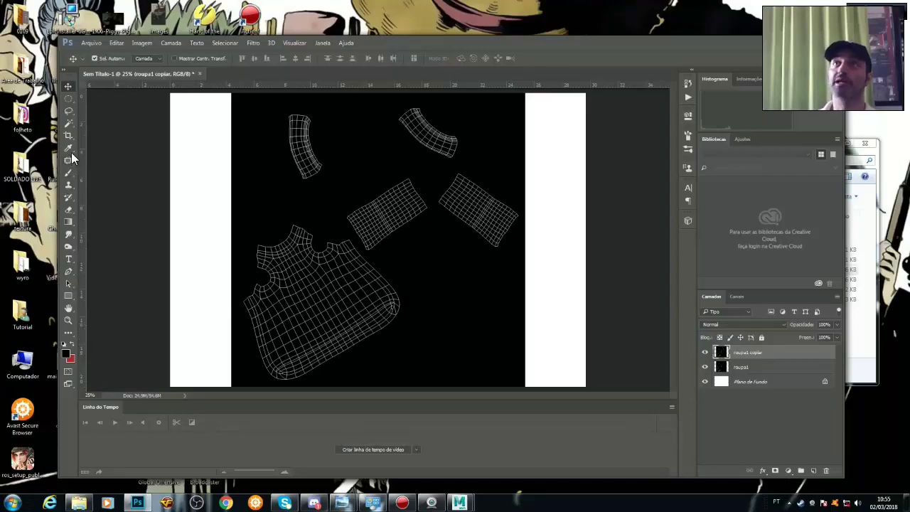
left_click(71, 125)
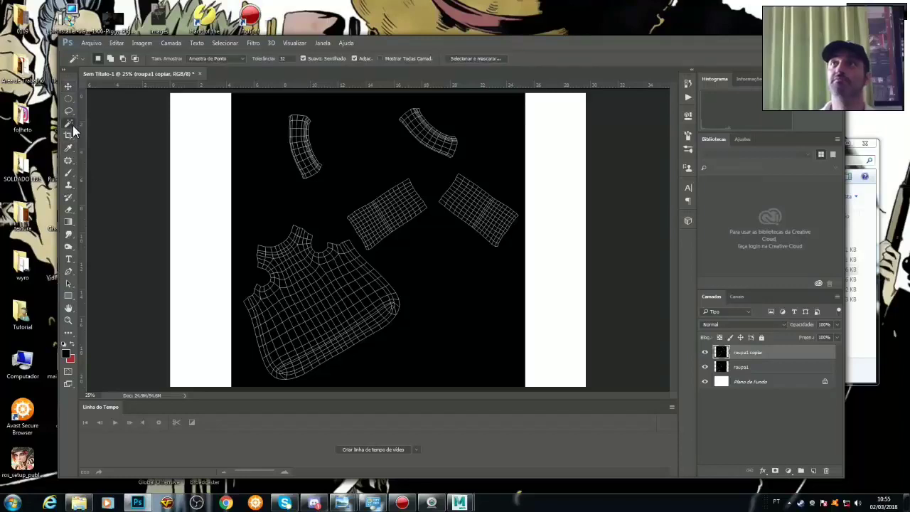
right_click(73, 128)
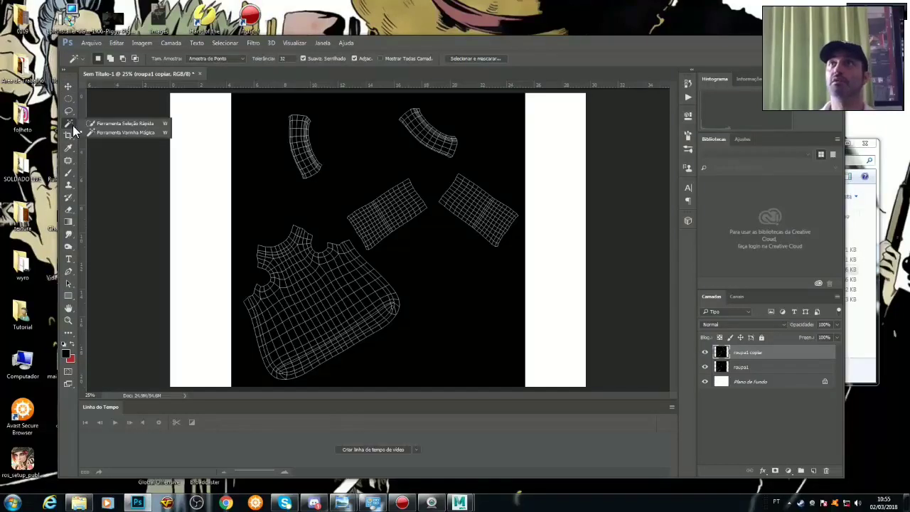
left_click(112, 132)
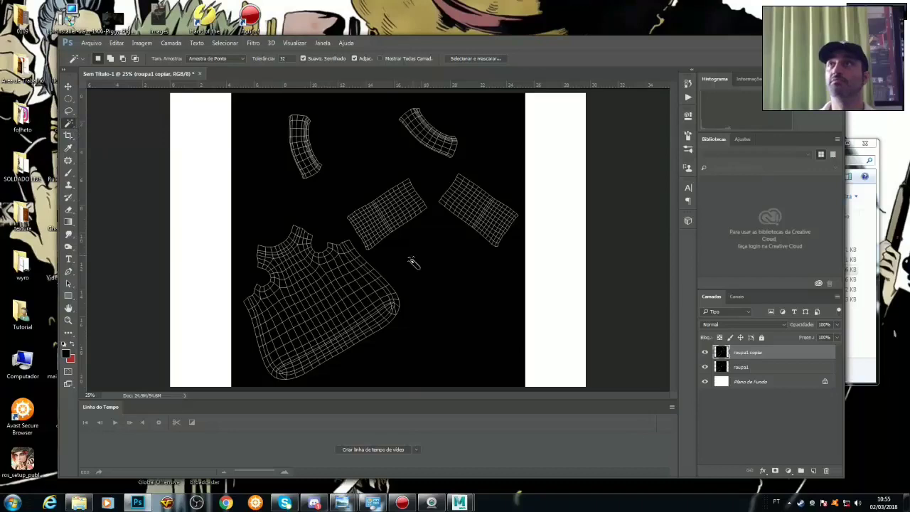
left_click(260, 334)
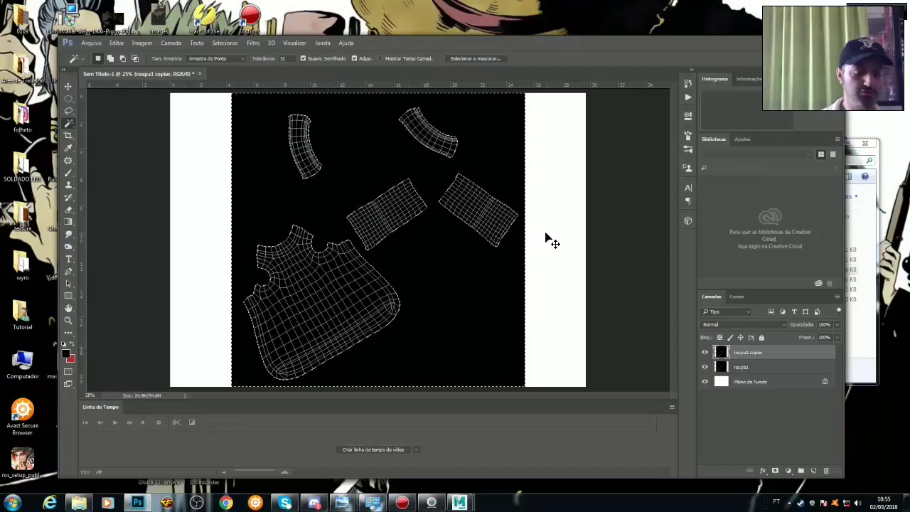
key("ctrl+shift+i")
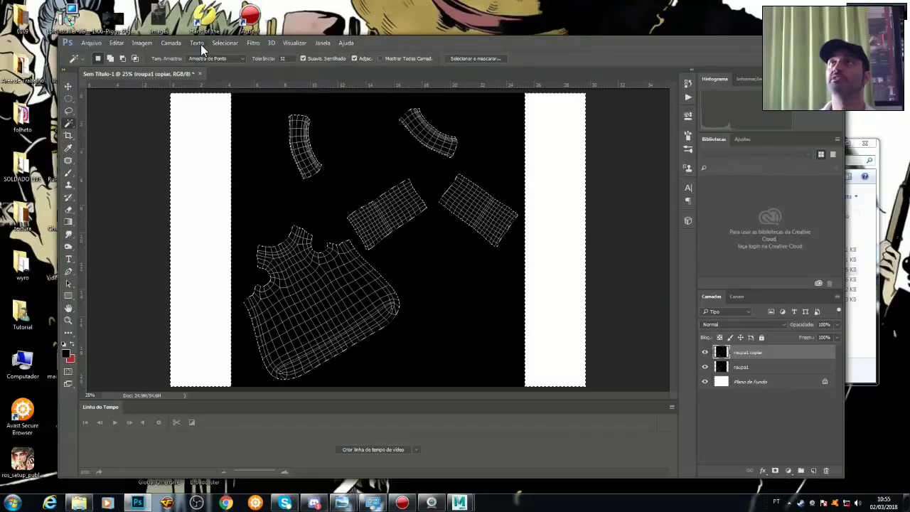
Expand the shell selection by 5 pixels via Selecionar > Modificar > Expandir.
left_click(224, 43)
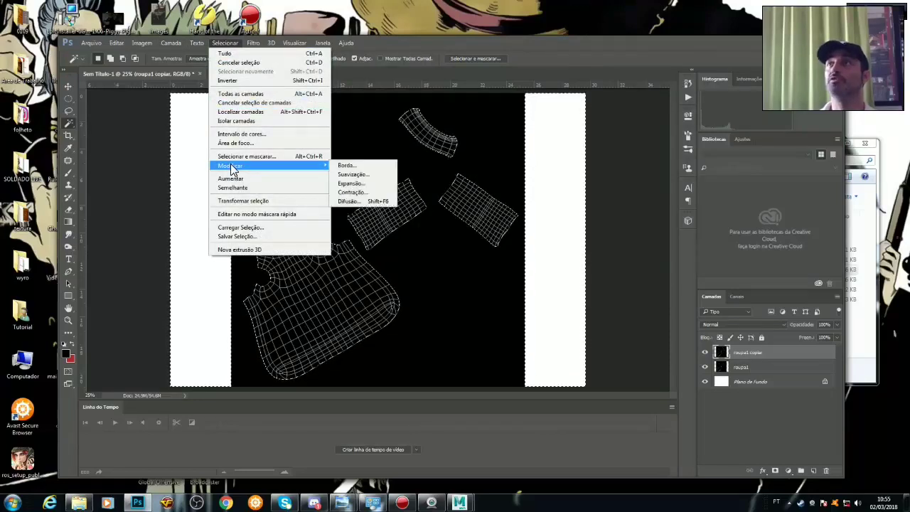
mouse_move(269, 165)
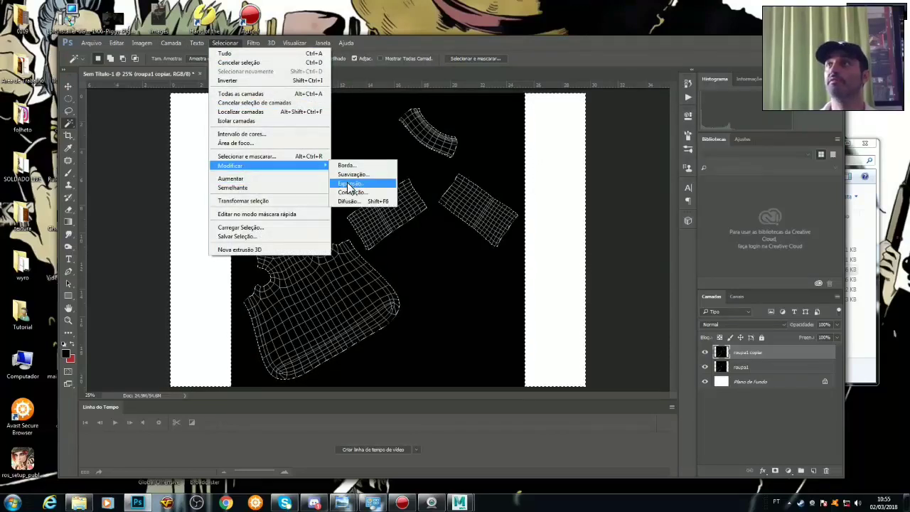
left_click(350, 183)
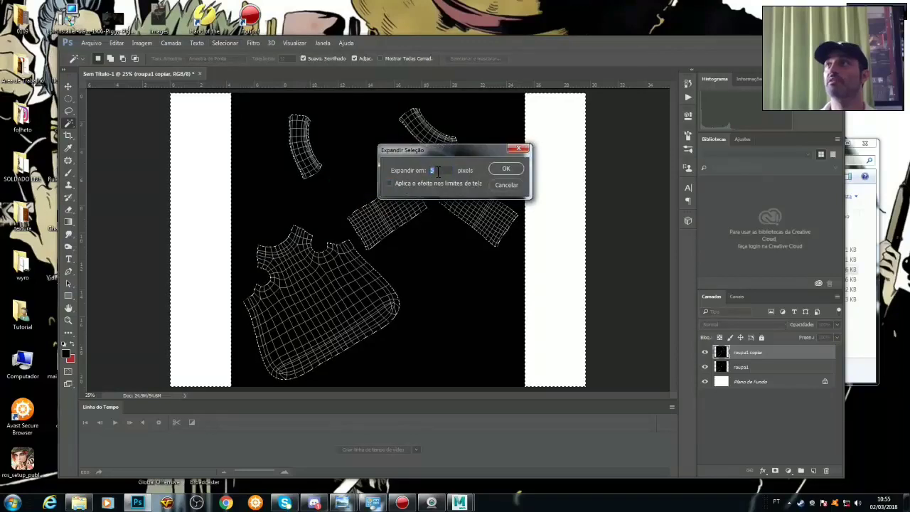
left_click(508, 170)
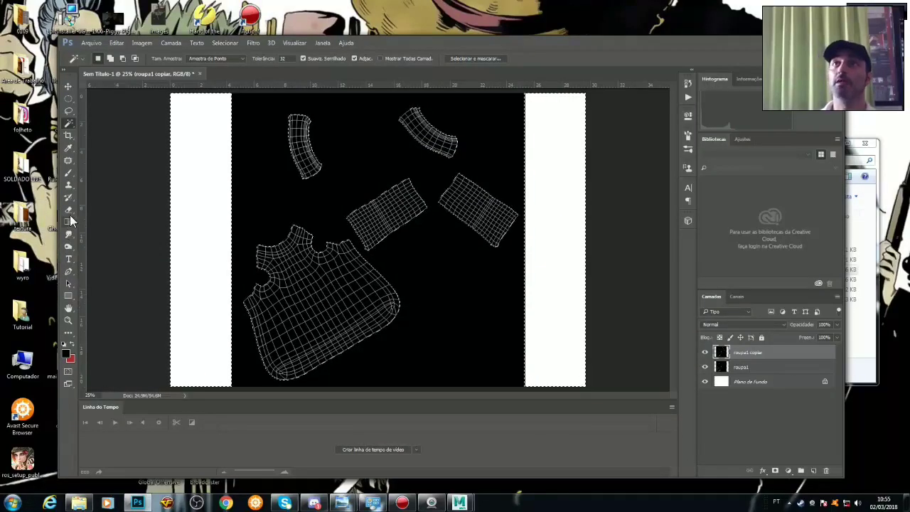
left_click(68, 178)
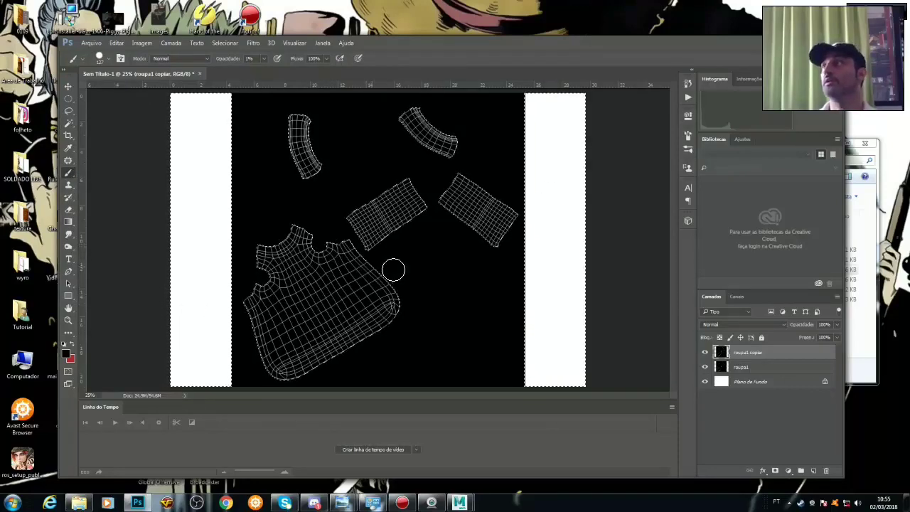
Set the foreground colour to dark red #470b0b and select the roupa1 layer.
left_click(68, 357)
left_click(426, 204)
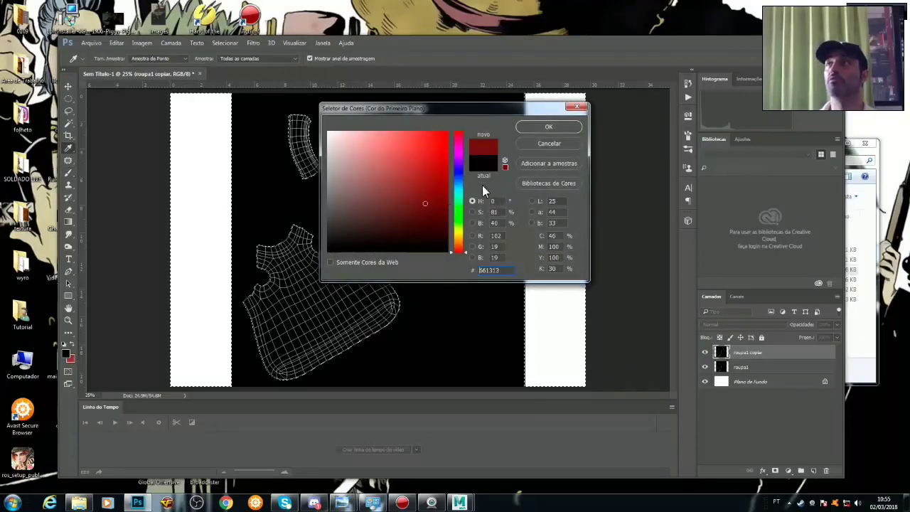
left_click(432, 218)
left_click(549, 128)
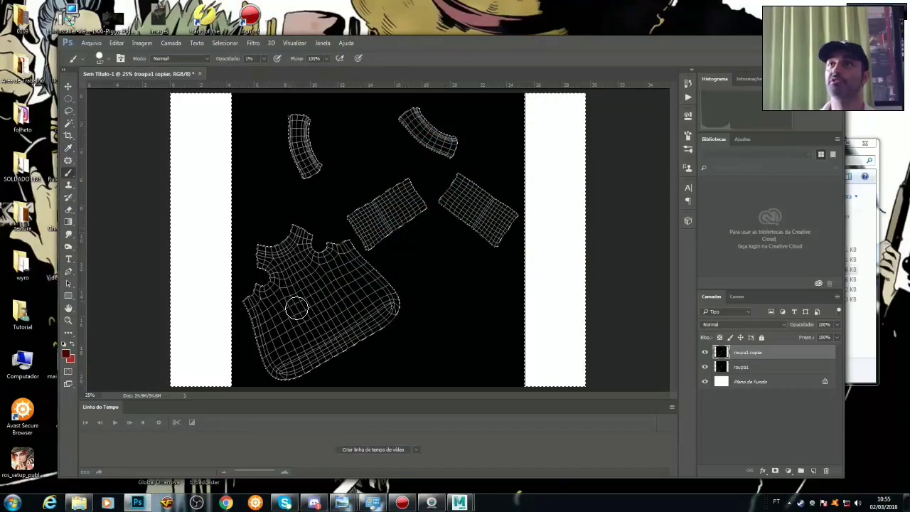
left_click(724, 371)
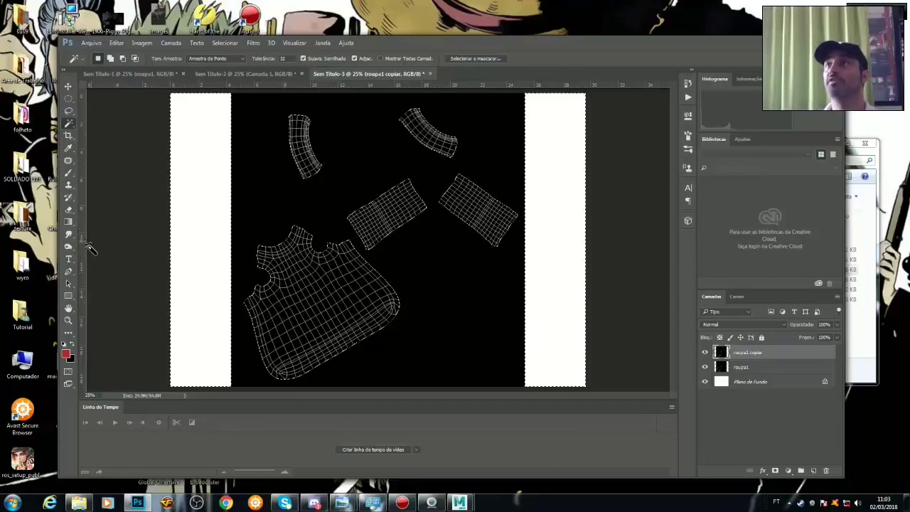
left_click(68, 173)
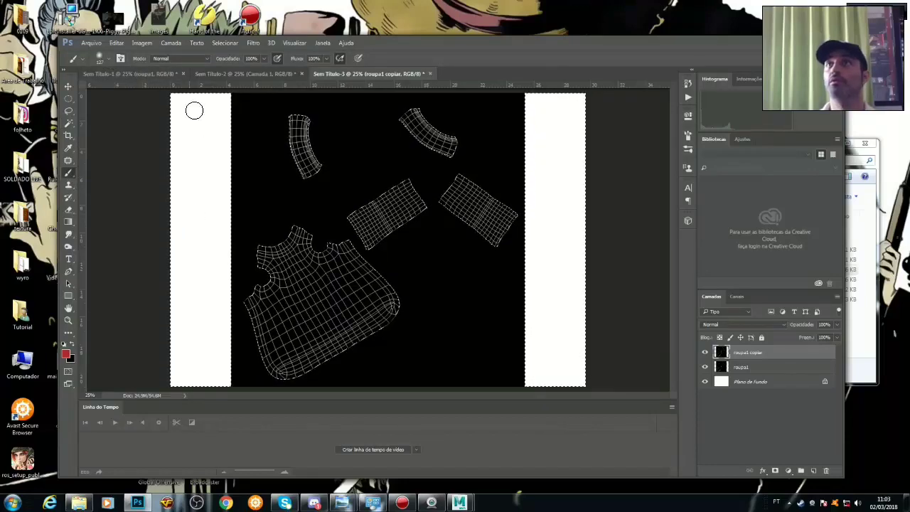
Set brush opacity to 59% and paint red over the top and edges of the shirt shell.
left_click(263, 58)
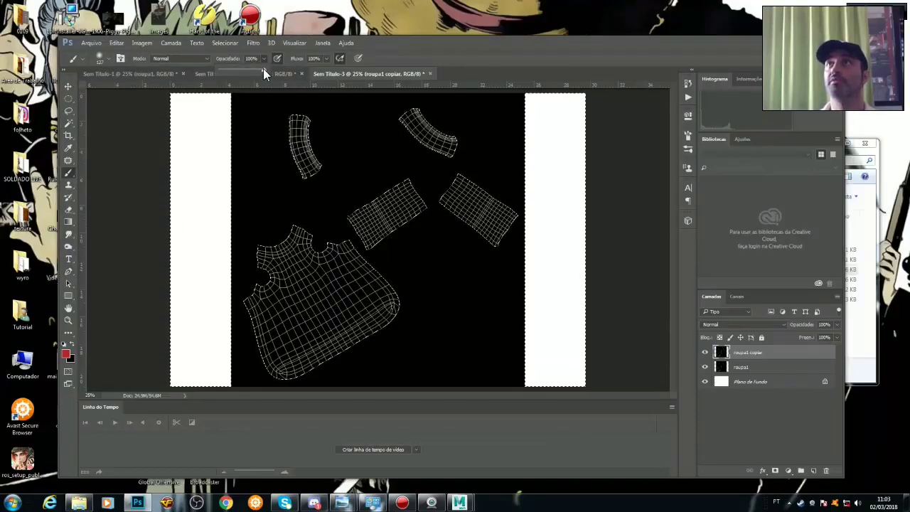
left_click_drag(243, 71, 248, 71)
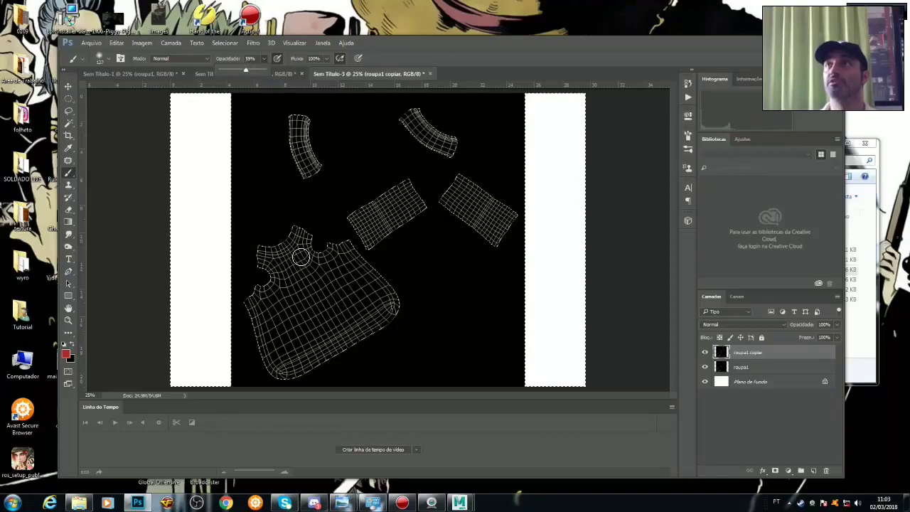
left_click_drag(301, 257, 307, 243)
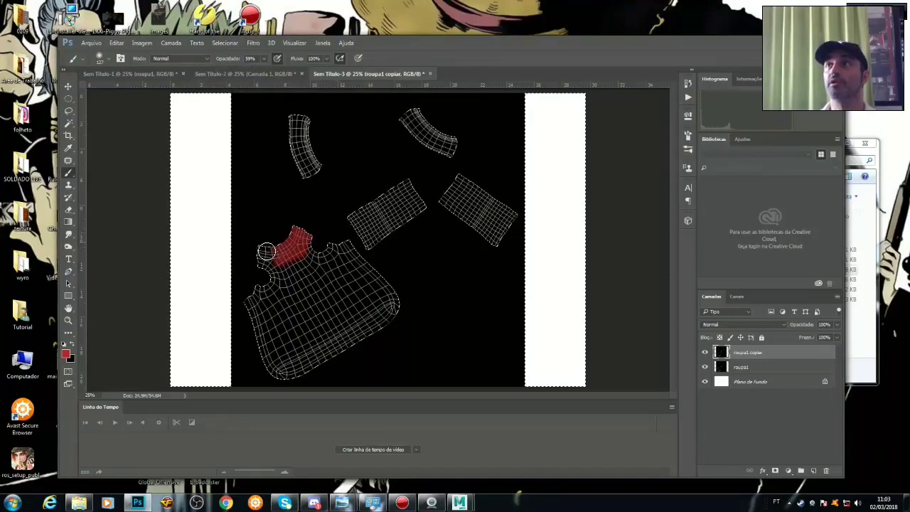
left_click_drag(261, 263, 320, 265)
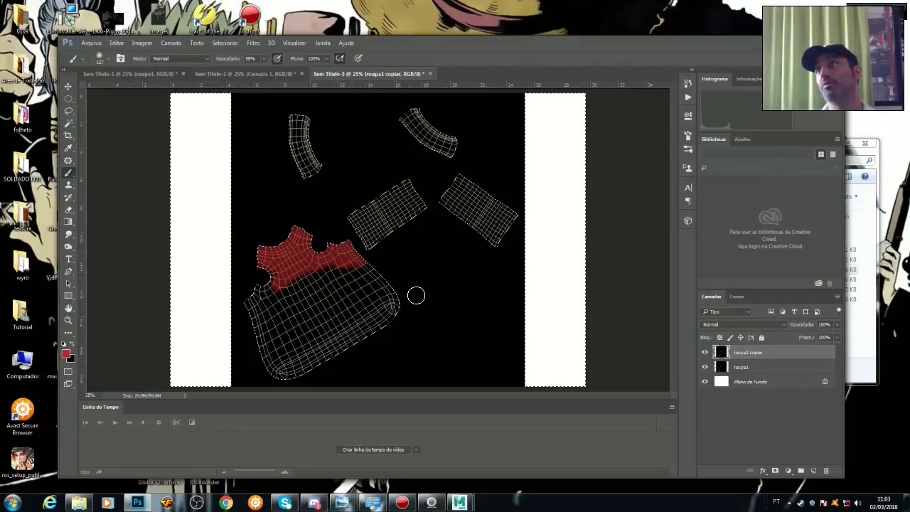
mouse_move(374, 280)
left_mouse_down()
mouse_move(332, 360)
mouse_move(358, 325)
mouse_move(236, 366)
left_mouse_up()
mouse_move(276, 338)
left_mouse_down()
mouse_move(377, 292)
mouse_move(381, 310)
mouse_move(361, 287)
mouse_move(337, 283)
mouse_move(349, 275)
left_mouse_up()
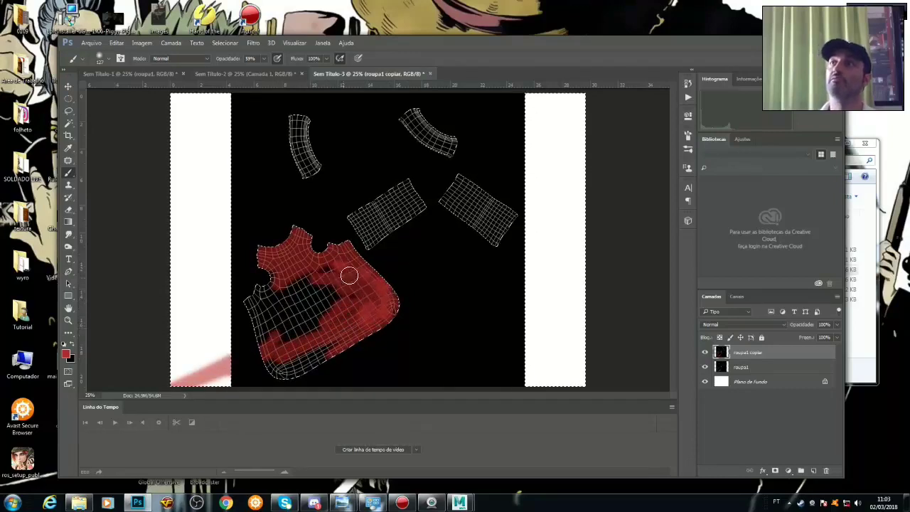
Enlarge the brush, raise opacity to 75%, and fill the shirt shell solid red.
left_click(105, 56)
left_click_drag(148, 89, 161, 89)
left_click(339, 386)
left_click_drag(334, 376, 345, 274)
left_click(261, 56)
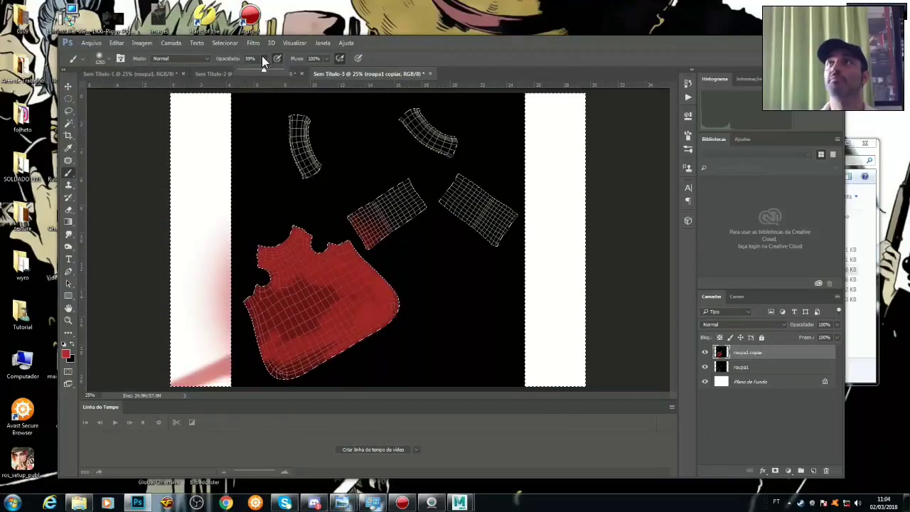
left_click_drag(263, 70, 279, 74)
mouse_move(327, 335)
left_mouse_down()
mouse_move(355, 335)
mouse_move(325, 301)
mouse_move(337, 356)
mouse_move(315, 349)
mouse_move(335, 366)
mouse_move(321, 348)
mouse_move(317, 374)
mouse_move(320, 345)
mouse_move(386, 254)
mouse_move(449, 253)
mouse_move(376, 197)
mouse_move(315, 183)
mouse_move(472, 183)
mouse_move(474, 245)
mouse_move(494, 263)
mouse_move(337, 214)
mouse_move(337, 142)
mouse_move(411, 304)
mouse_move(335, 366)
mouse_move(325, 301)
mouse_move(382, 284)
mouse_move(356, 254)
left_mouse_up()
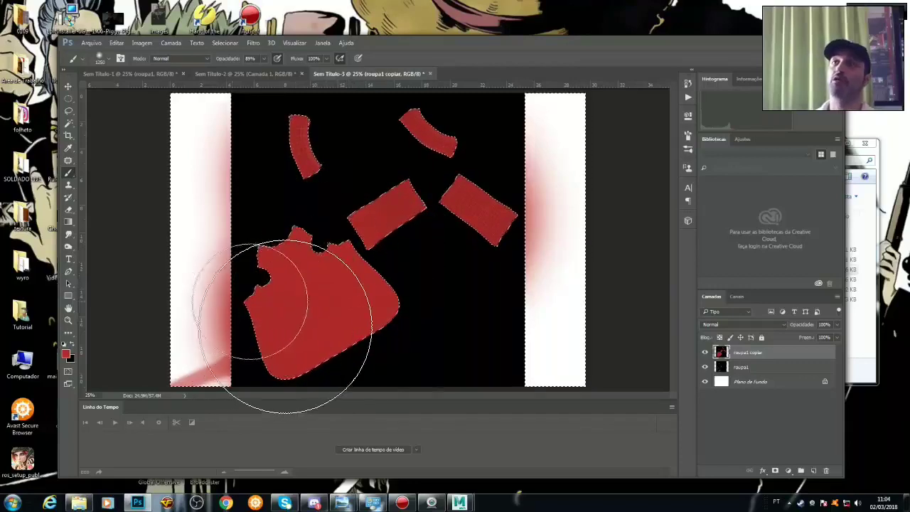
left_click_drag(419, 47, 479, 34)
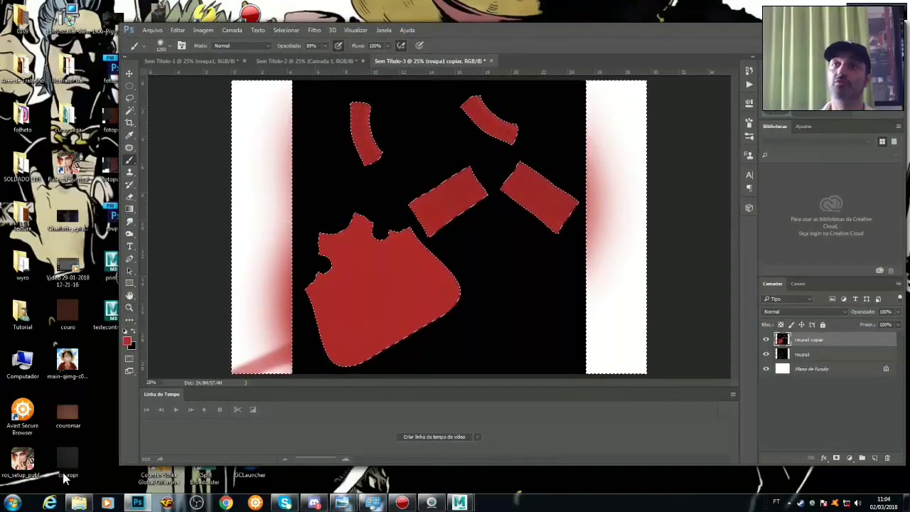
Place the couropr leather texture on the canvas and set it in the bottom-left quadrant.
left_click_drag(70, 468, 358, 313)
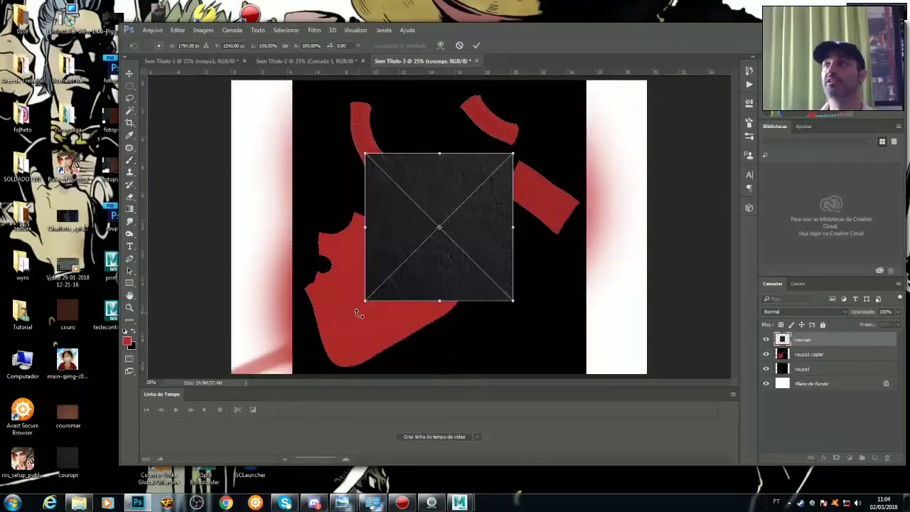
key("b")
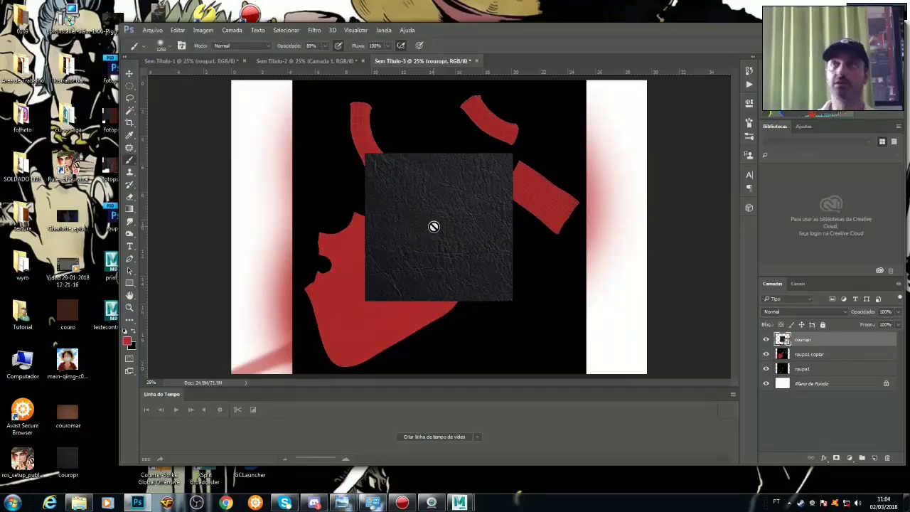
left_click(129, 74)
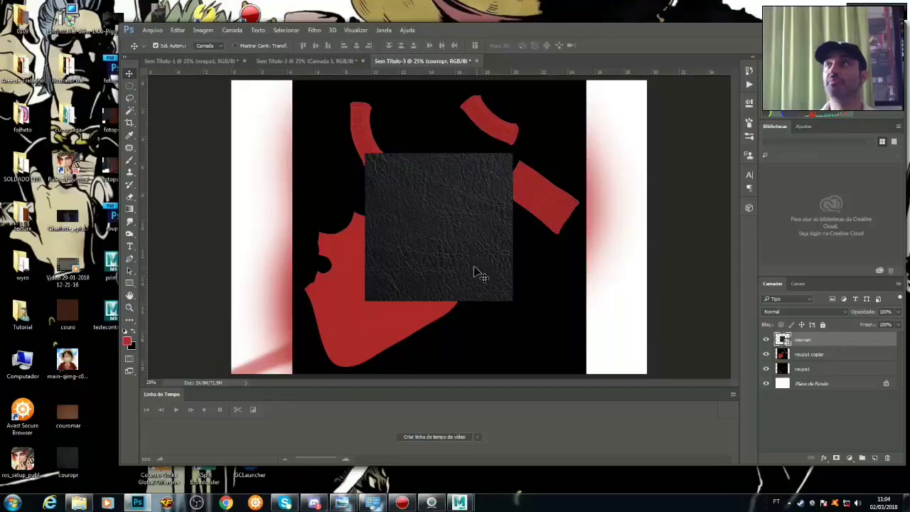
left_click_drag(475, 269, 361, 302)
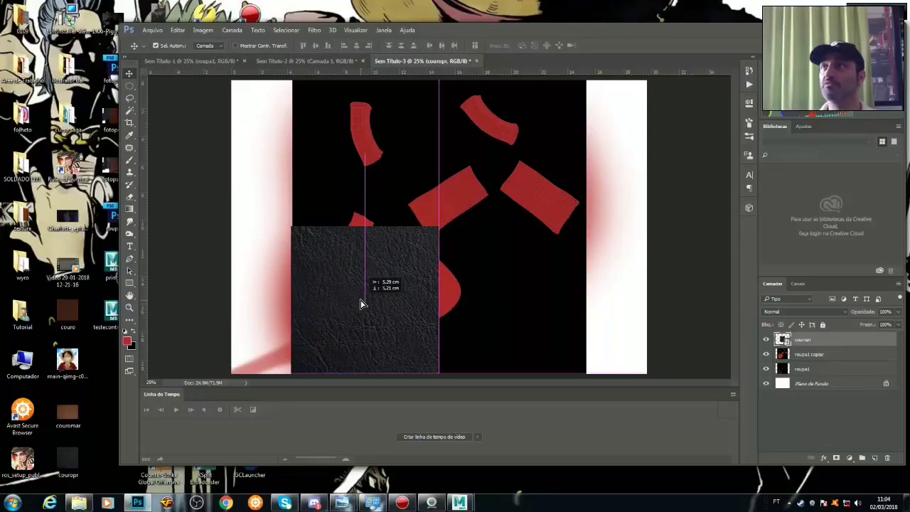
left_click_drag(360, 304, 364, 303)
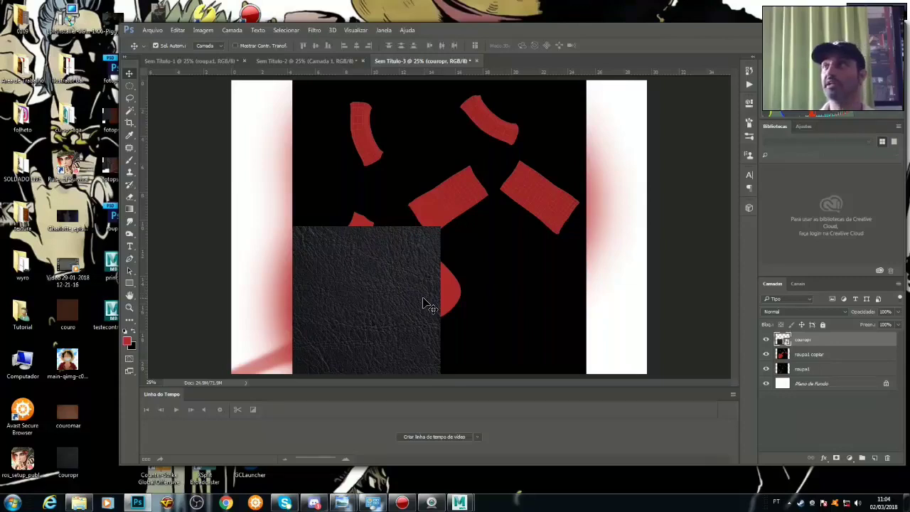
Duplicate the leather tile into the bottom-right, top-left and top-right quadrants.
left_click_drag(426, 302, 574, 301, "alt")
mouse_move(377, 271)
left_mouse_down("alt")
mouse_move(365, 206)
mouse_move(386, 136)
mouse_move(367, 122)
mouse_move(375, 126)
left_mouse_up("alt")
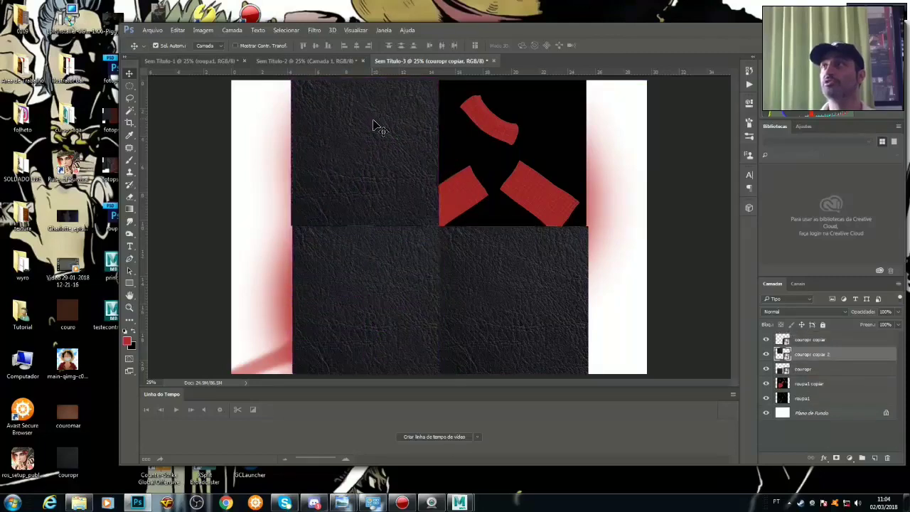
left_click_drag(375, 161, 386, 170, "alt")
left_click_drag(471, 161, 509, 168)
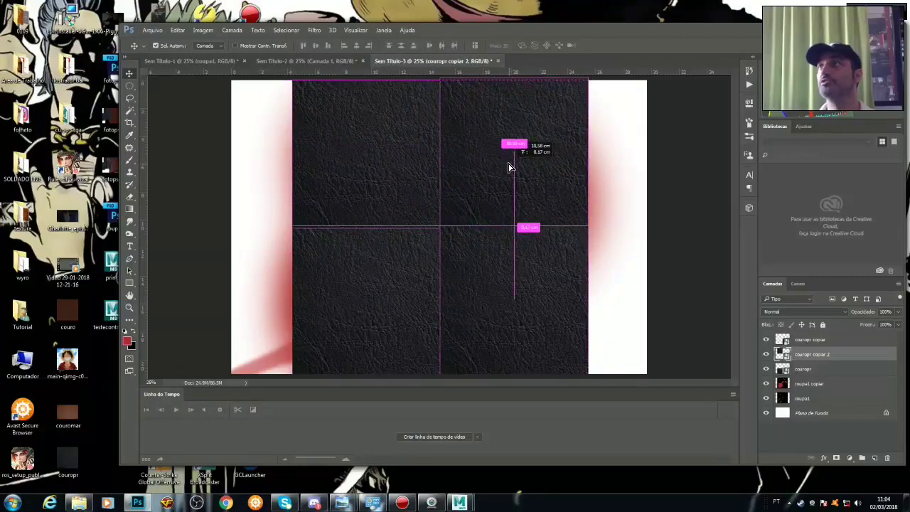
left_click_drag(509, 168, 508, 169)
key("ctrl+j")
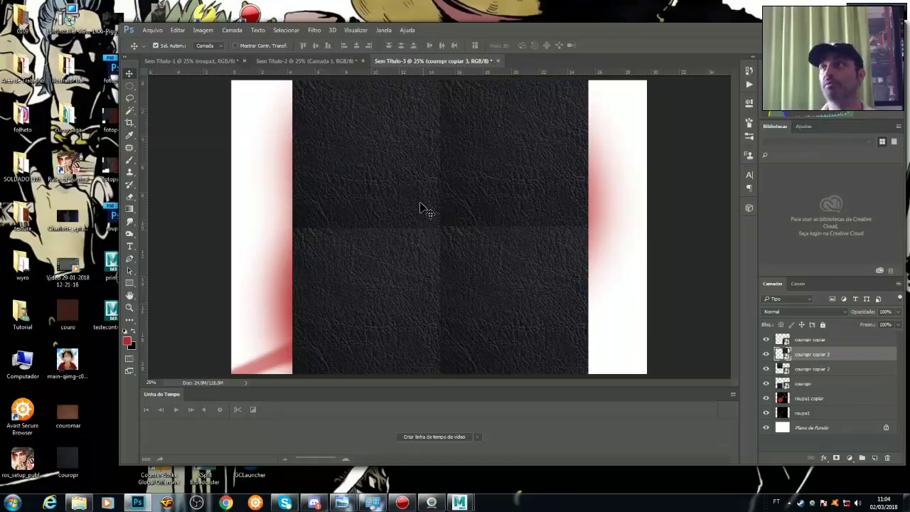
Rasterize the four couropr layers and merge them into one couropr copiar layer.
left_click(800, 343)
left_click(804, 356, "shift")
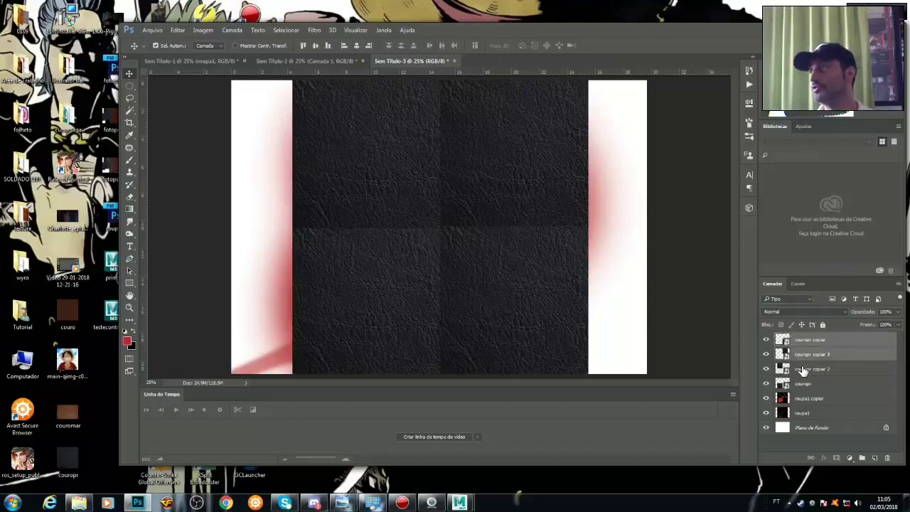
left_click(802, 370, "shift")
left_click(818, 384, "shift")
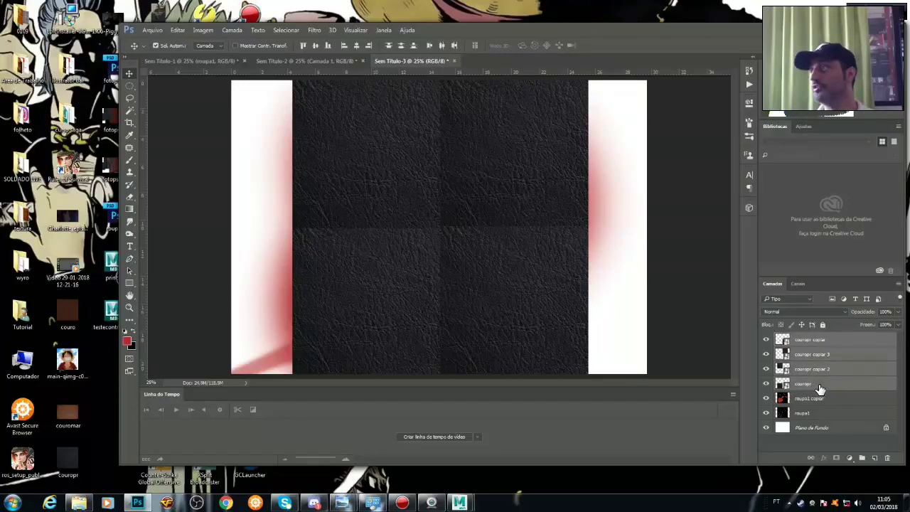
right_click(820, 388)
left_click(694, 209)
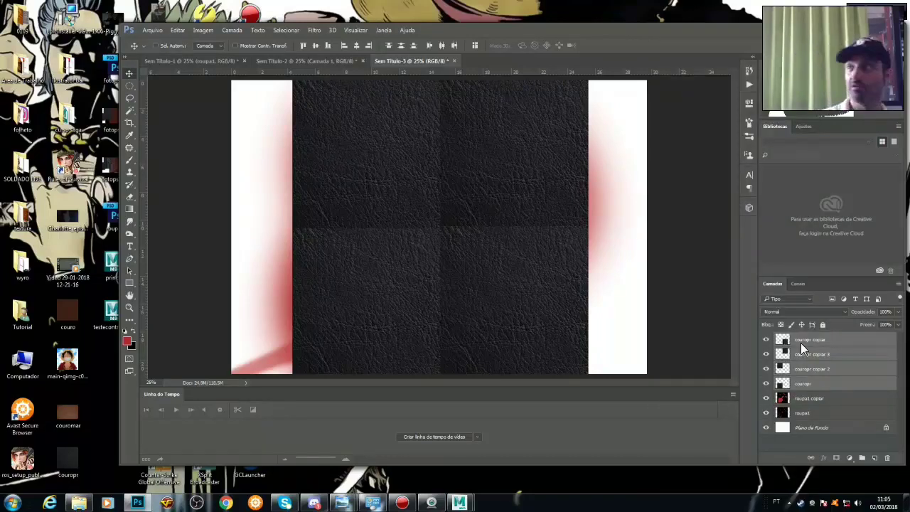
key("ctrl+e")
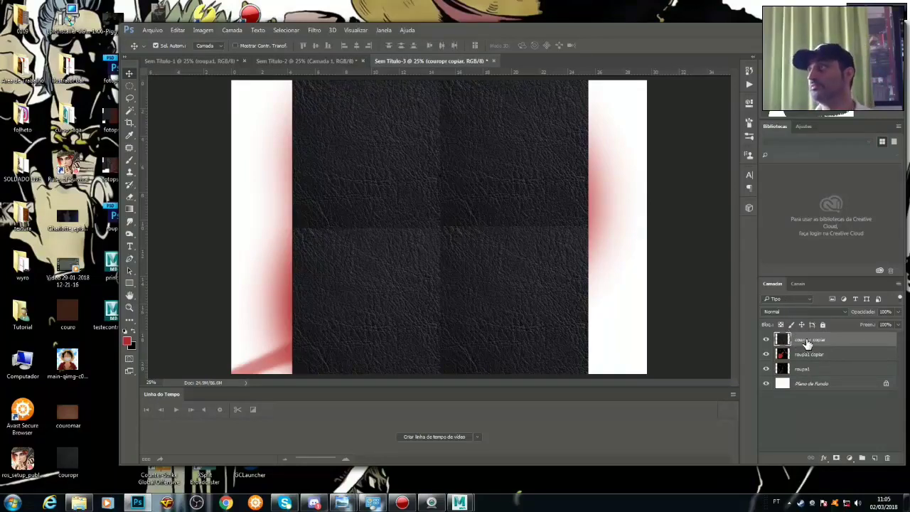
left_click(844, 311)
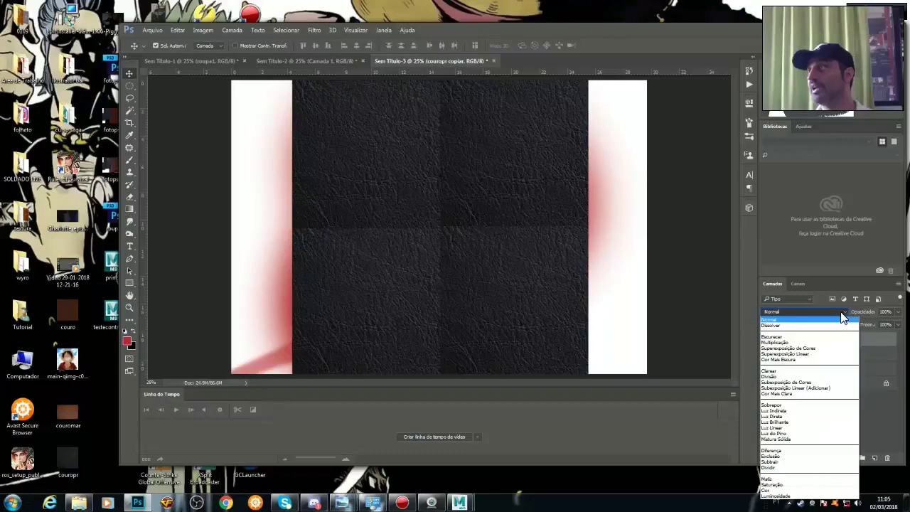
Compare Clarear, Diferença, Multiplicação and other blend modes, ending on Subexposição de Cores.
left_click(785, 349)
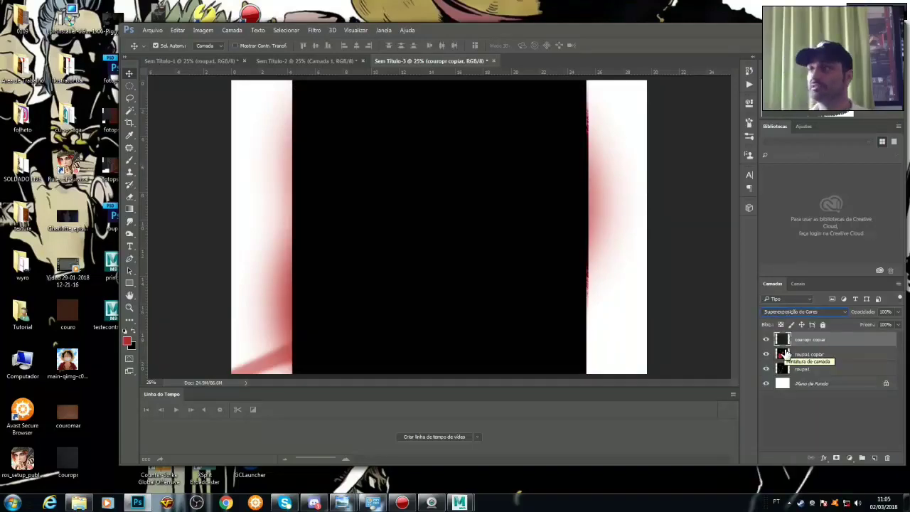
key("Up")
key("Up")
key("Up")
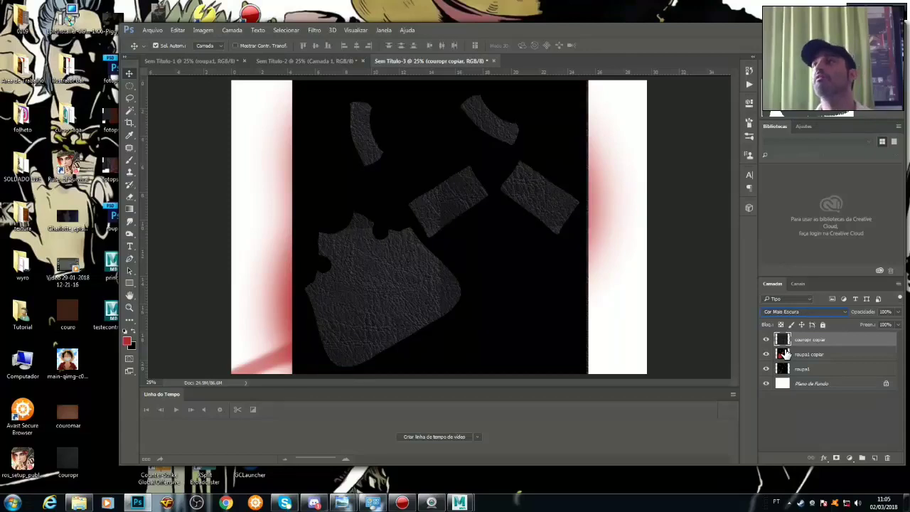
key("Down")
key("Down")
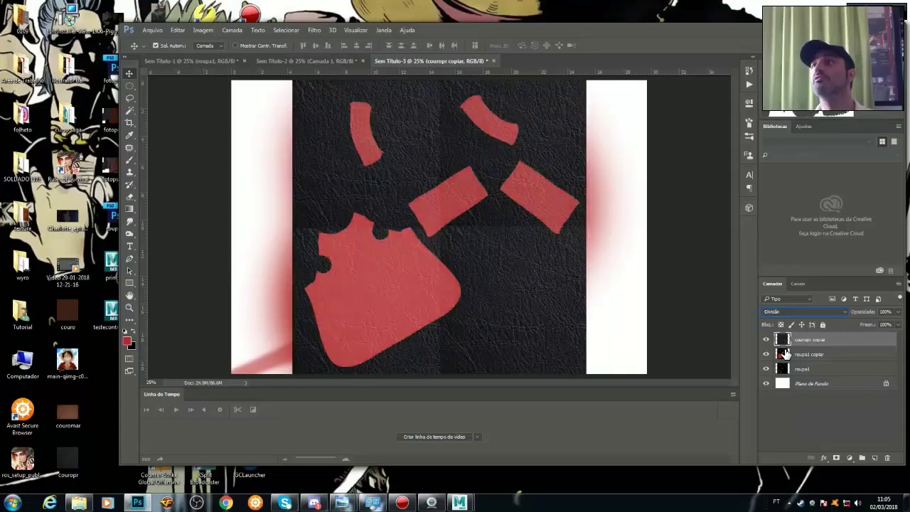
key("Up")
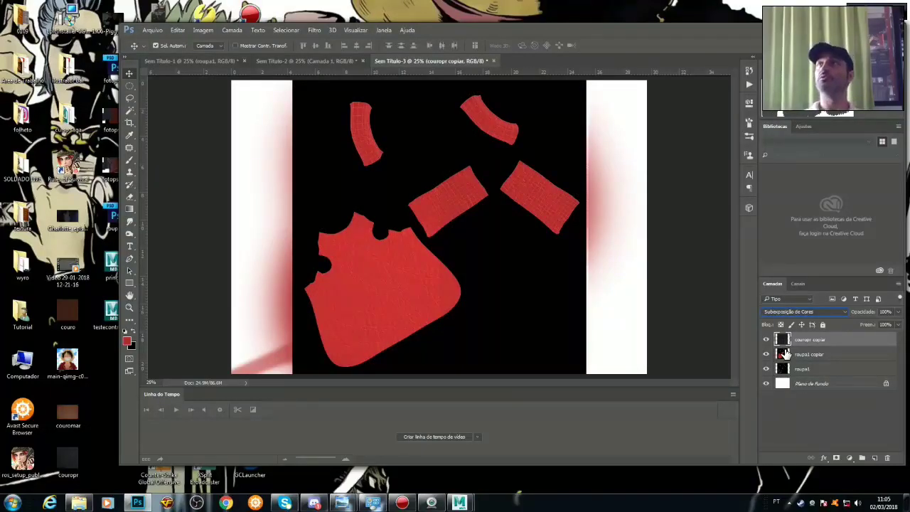
key("Down")
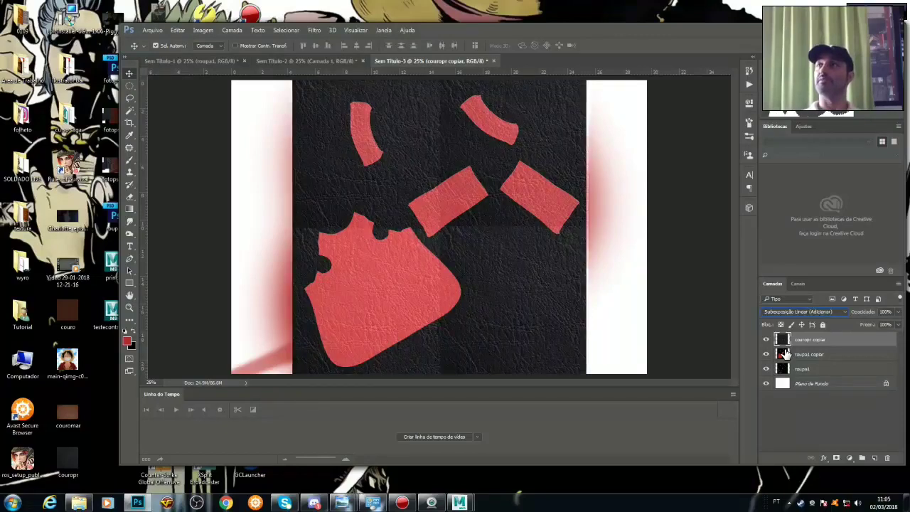
key("Down")
key("Down")
key("Down")
key("Down")
key("Down")
key("Down")
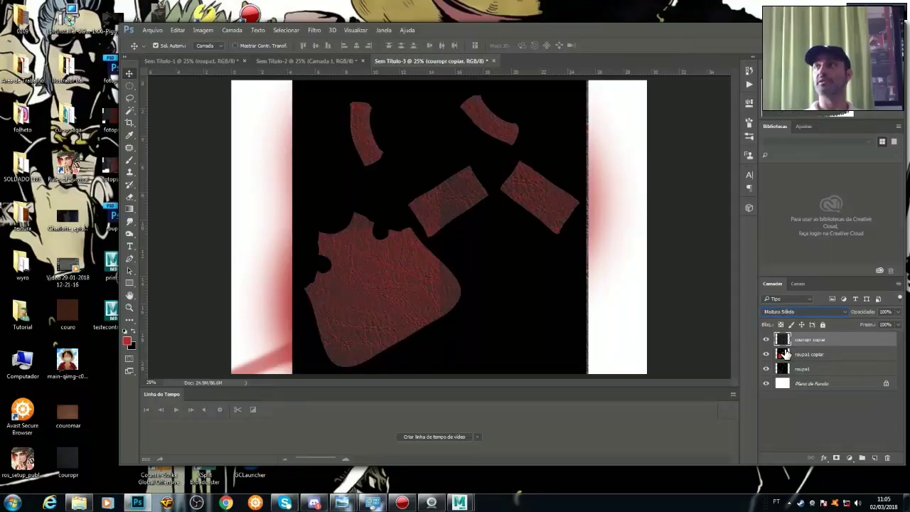
key("Down")
key("Down")
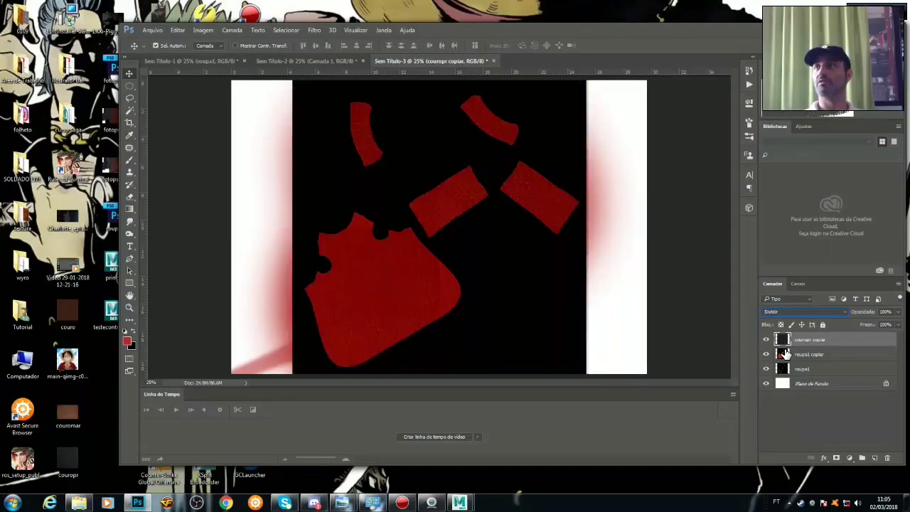
key("Down")
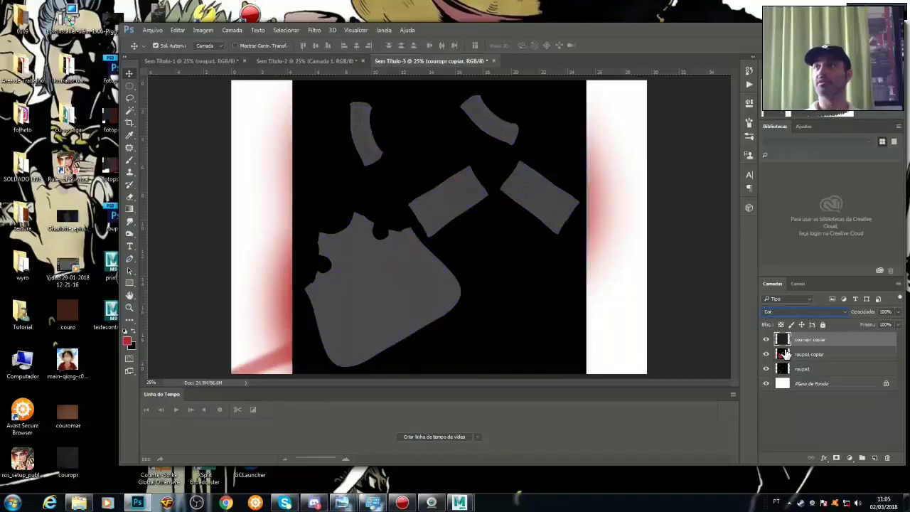
key("Down")
key("Down")
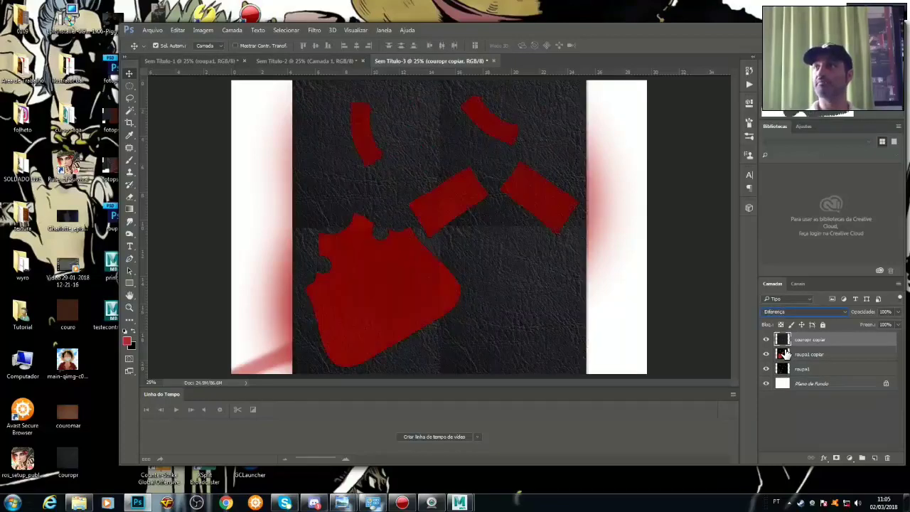
key("Down")
key("Down")
key("Up")
key("Up")
key("Up")
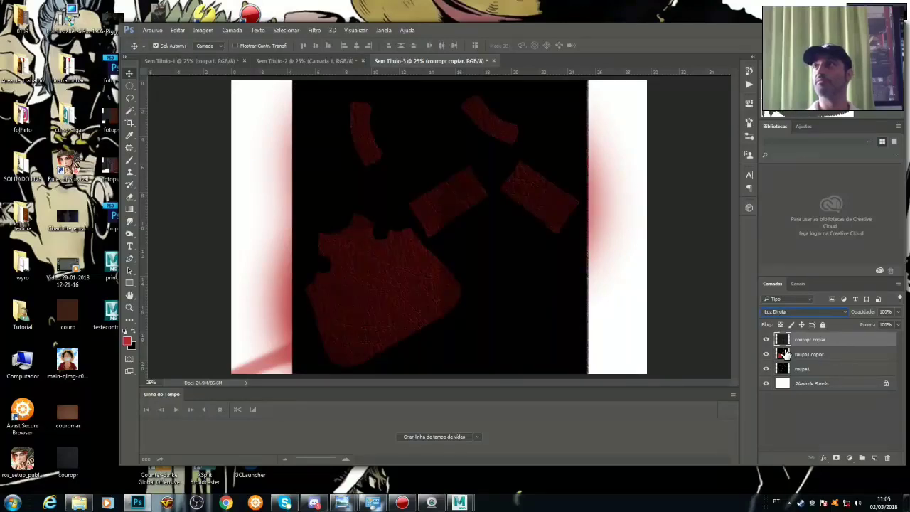
key("Up")
key("Up")
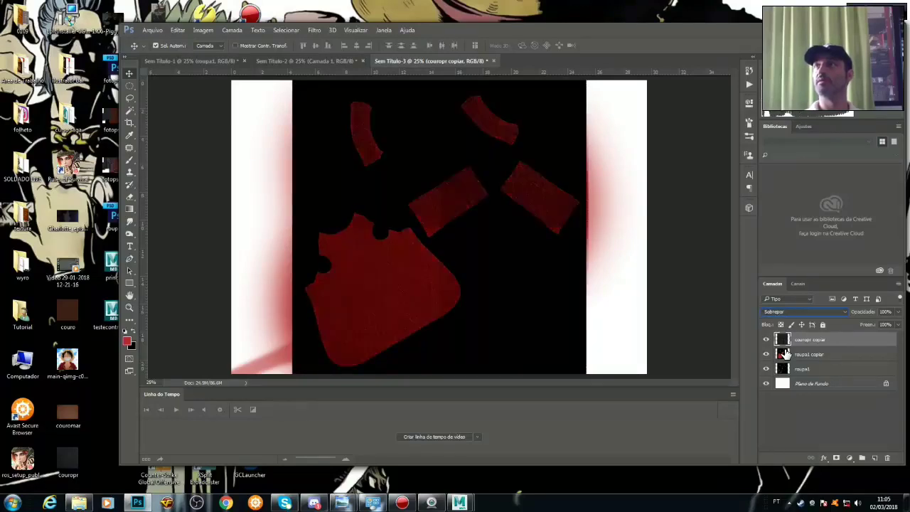
key("Up")
key("Up")
key("Up")
key("Up")
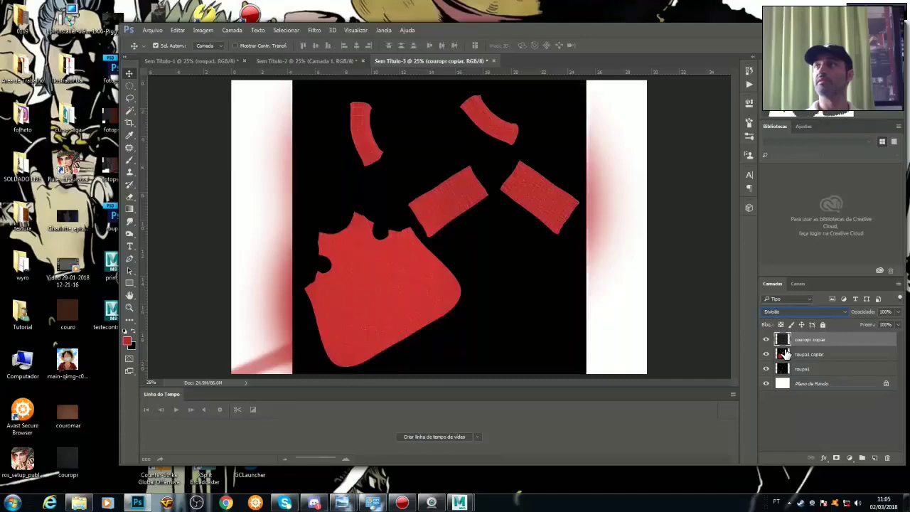
key("Up")
key("Up")
key("Up")
key("Up")
key("Up")
key("Up")
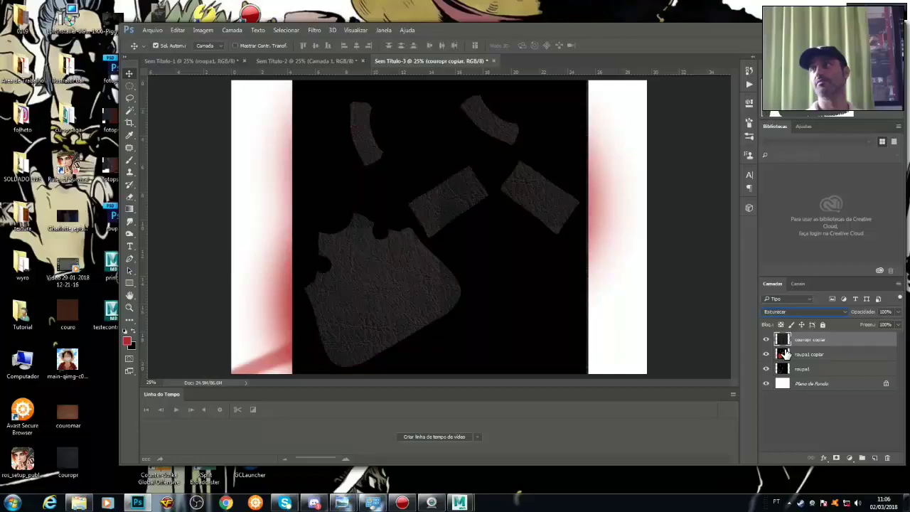
key("Down")
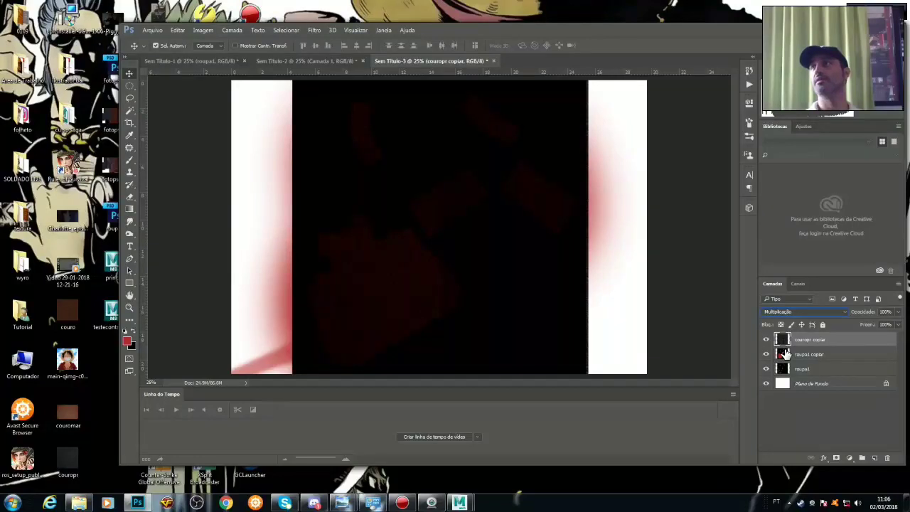
key("Up")
key("Up")
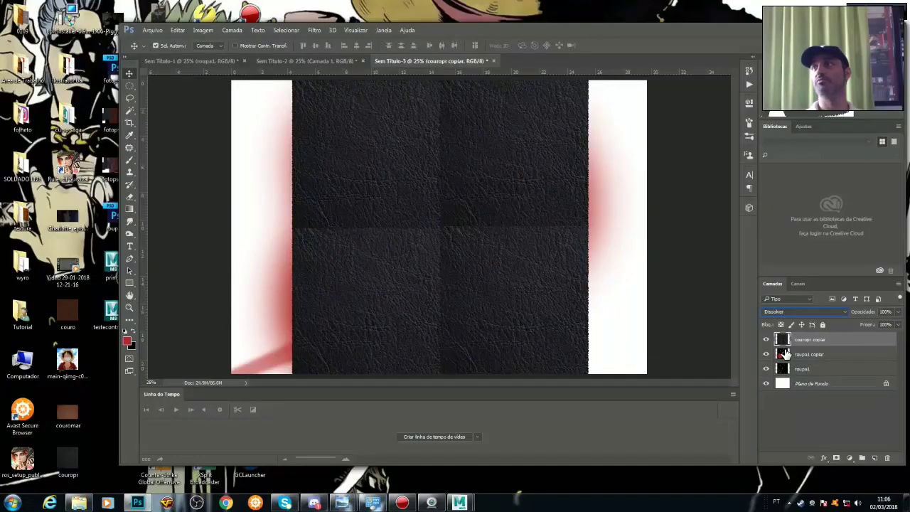
key("Down")
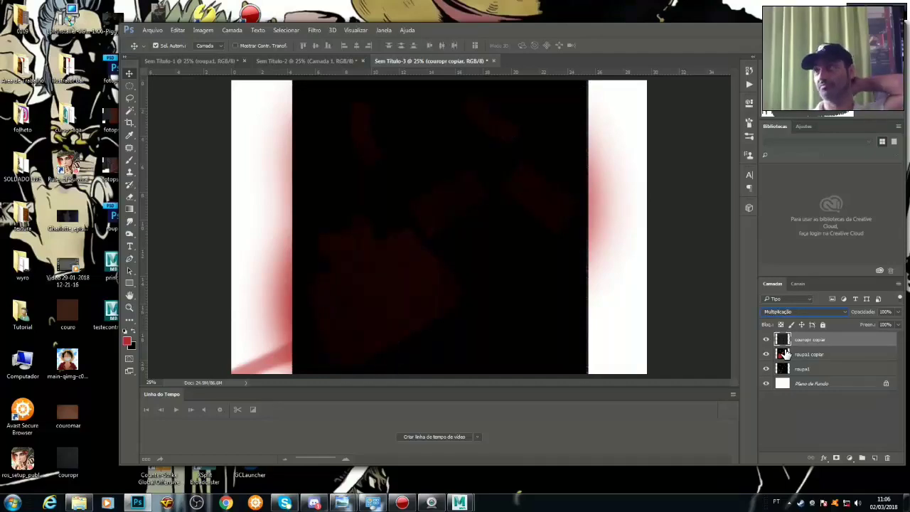
key("Down")
key("Down")
key("Down")
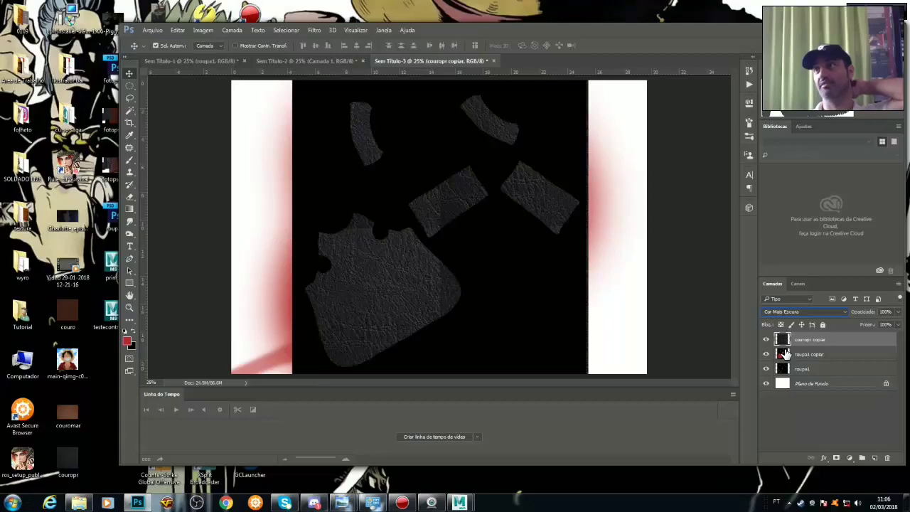
key("Down")
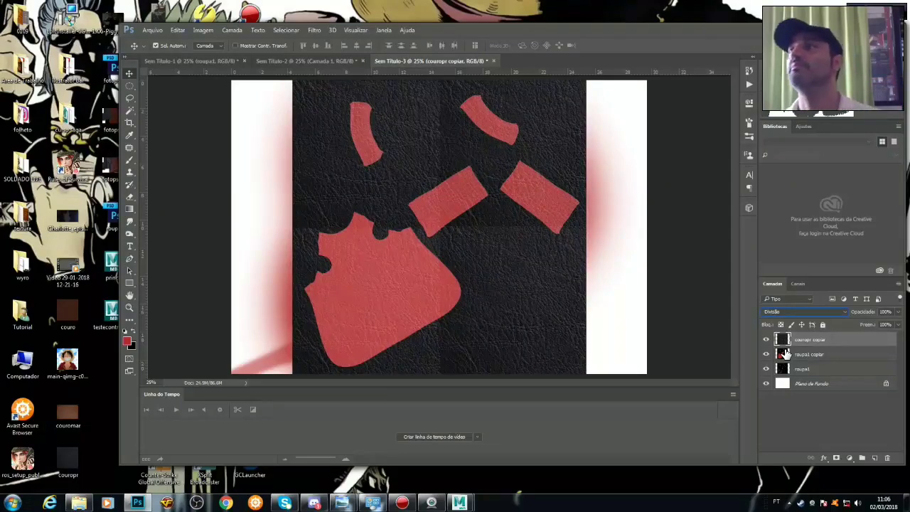
key("Up")
key("Up")
key("Up")
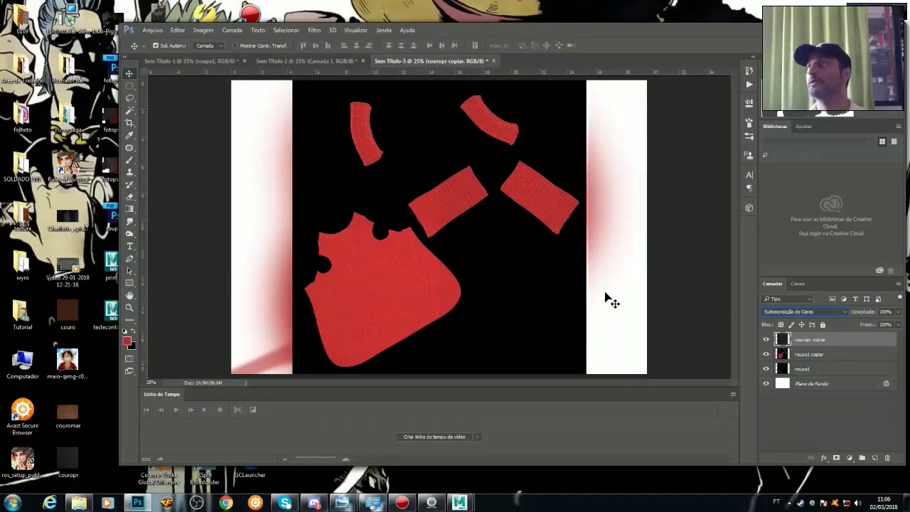
left_click(151, 30)
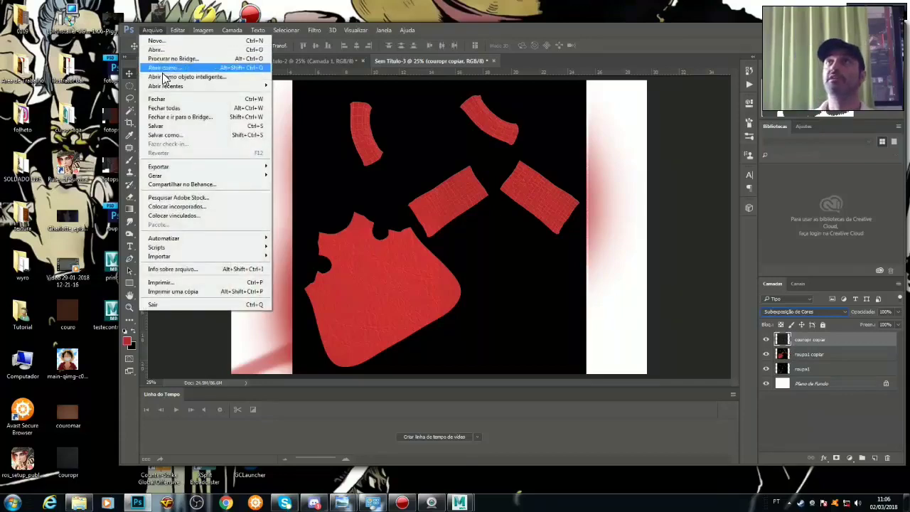
Save the image to the desktop as a maximum-quality JPEG named roupaver.
left_click(156, 126)
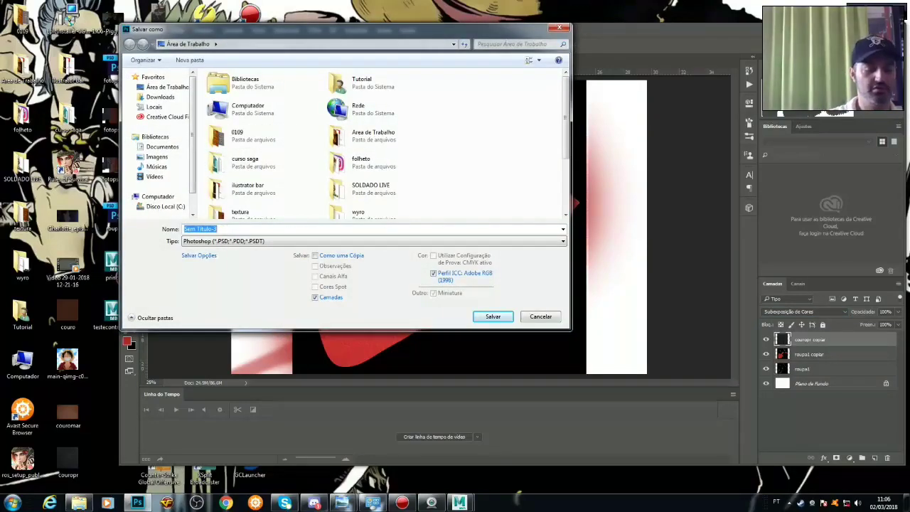
type("roupa")
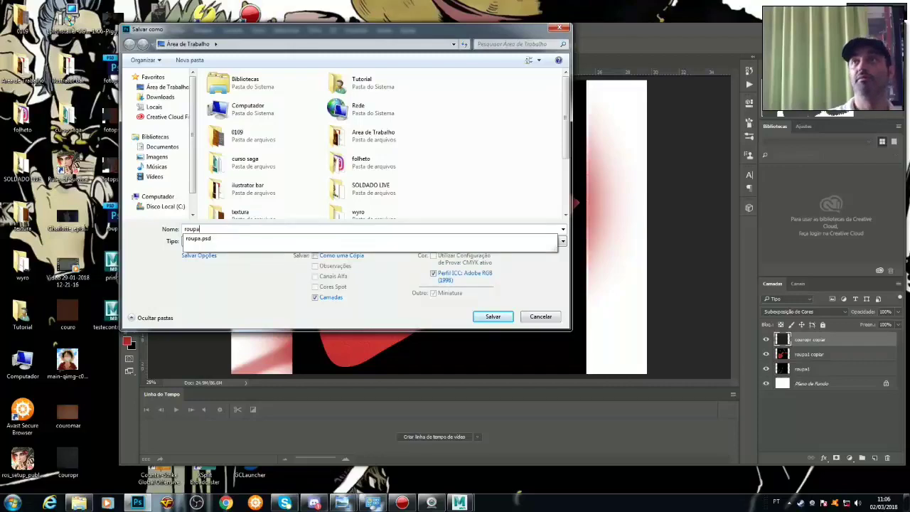
type("ver")
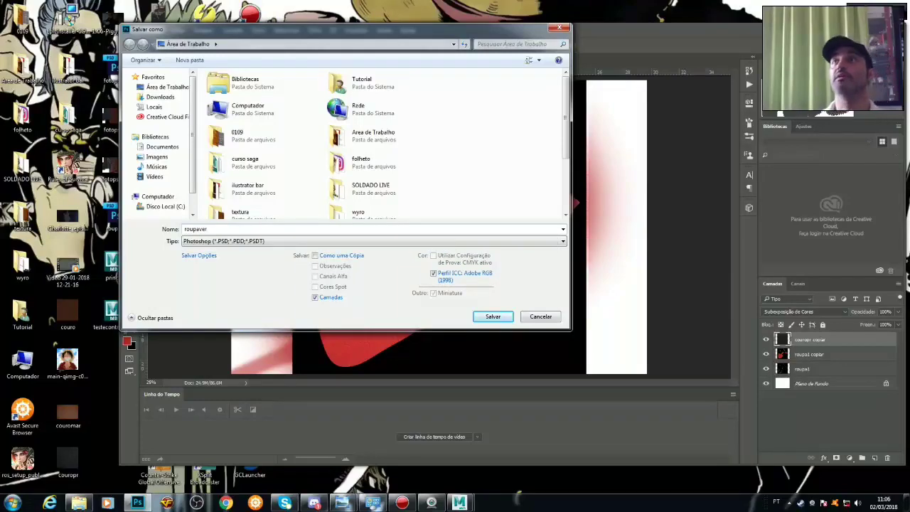
left_click(562, 243)
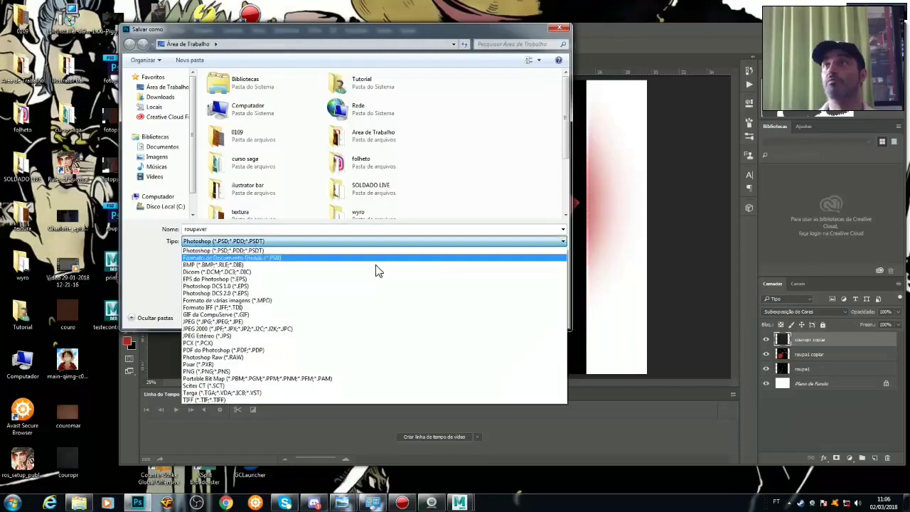
left_click(197, 323)
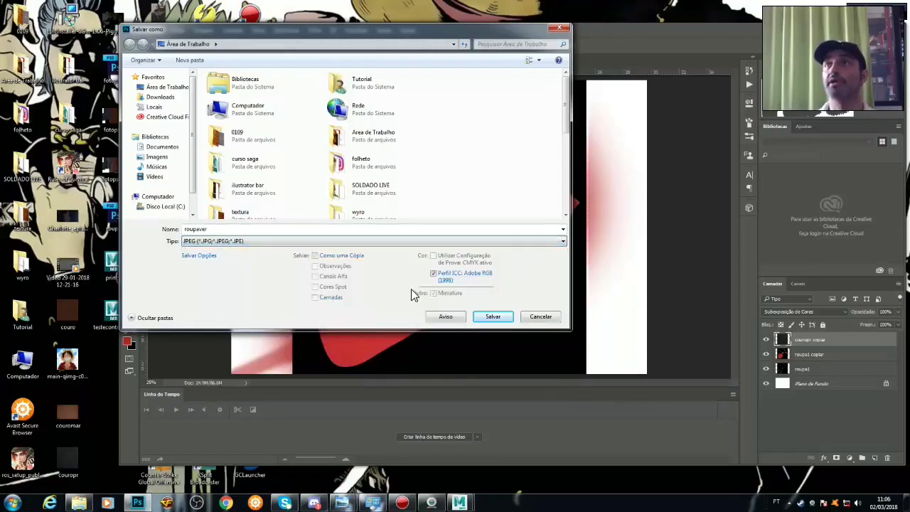
mouse_move(168, 87)
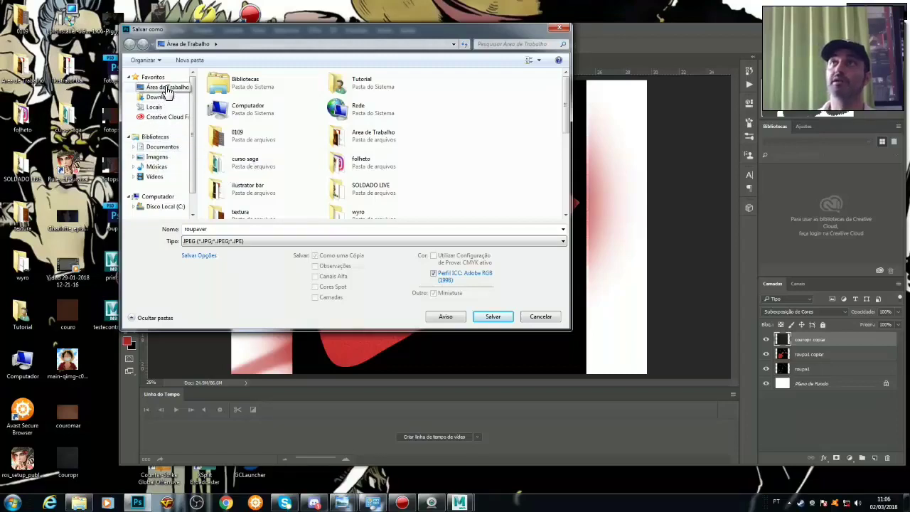
left_click(169, 90)
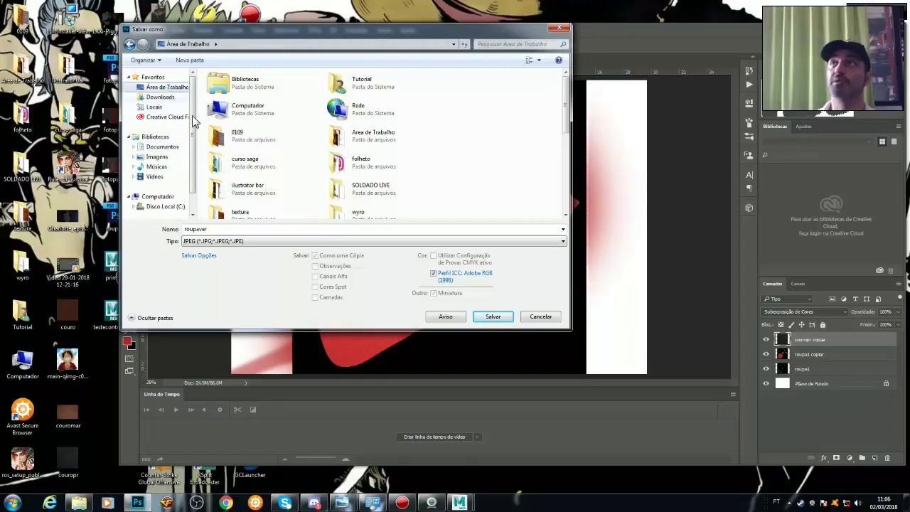
left_click(494, 316)
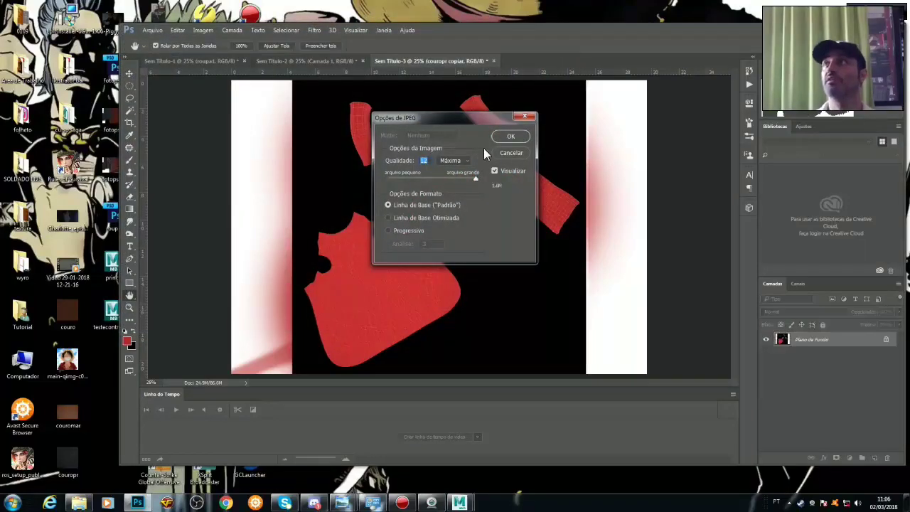
left_click(508, 136)
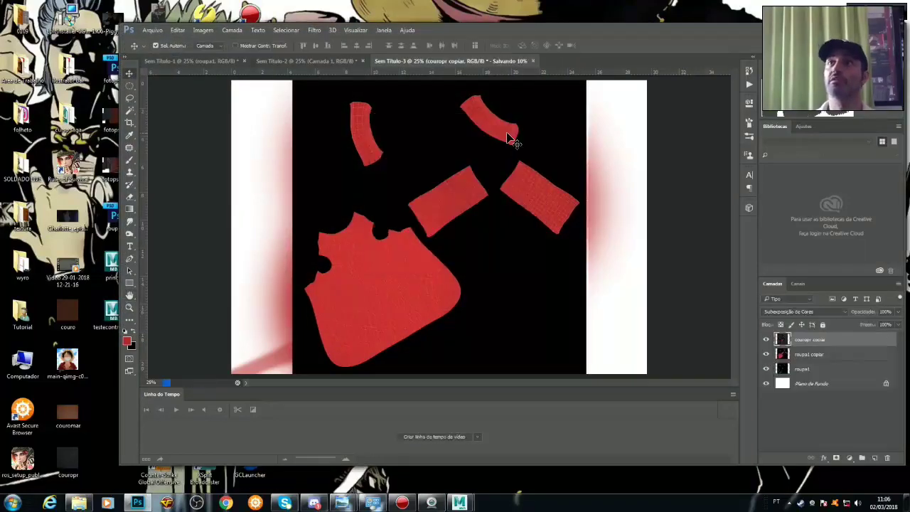
Finish the JPEG save and browse Documentos to the trabalhovalerio project folder.
left_click(388, 30)
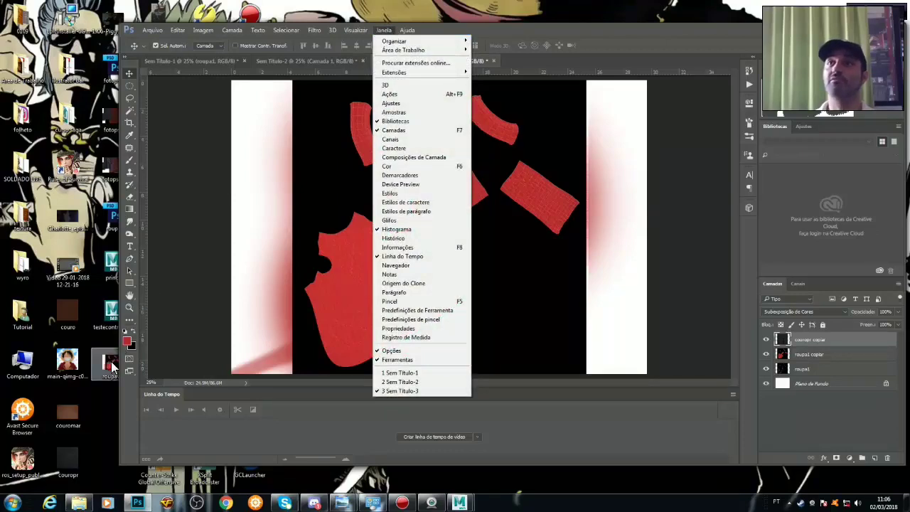
left_click(94, 365)
left_click(96, 365)
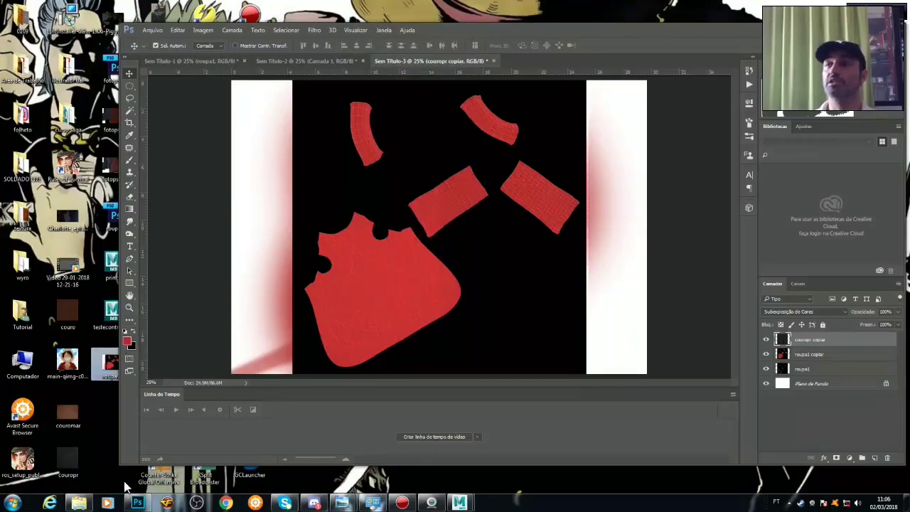
left_click(79, 503)
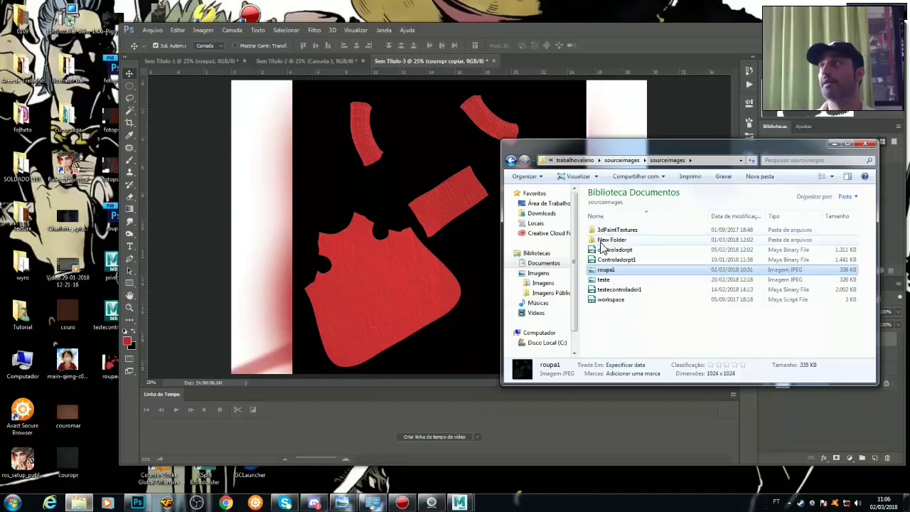
left_click(543, 264)
double_click(604, 299)
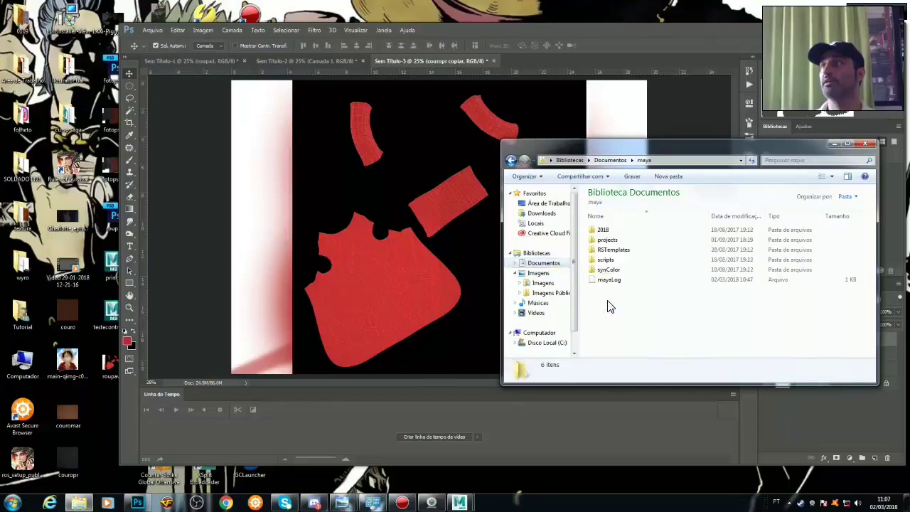
double_click(608, 241)
double_click(612, 241)
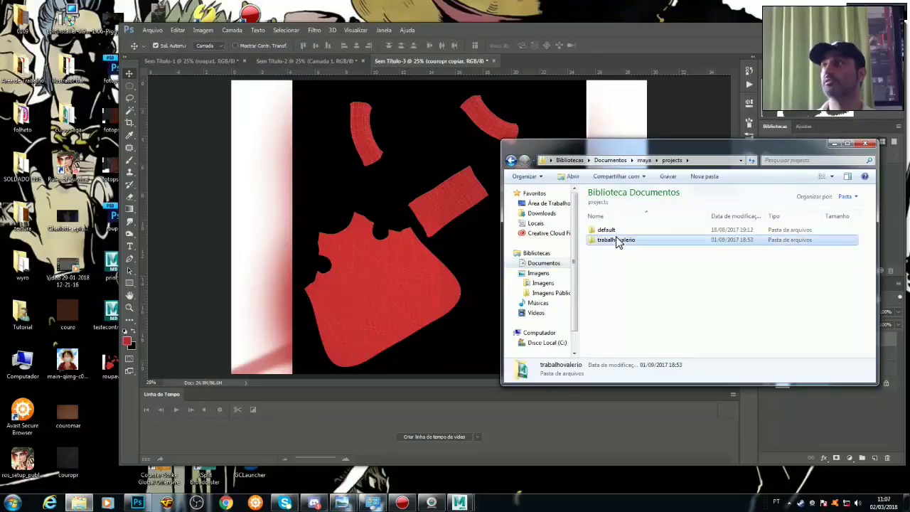
Move roupaver.jpg into the nested sourceimages folder and minimize Explorer.
scroll(640, 333, "down", 1)
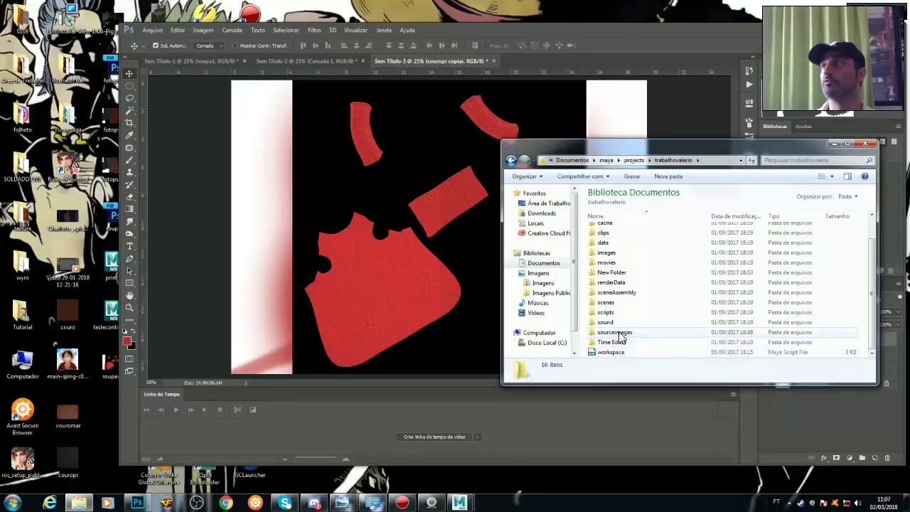
double_click(620, 333)
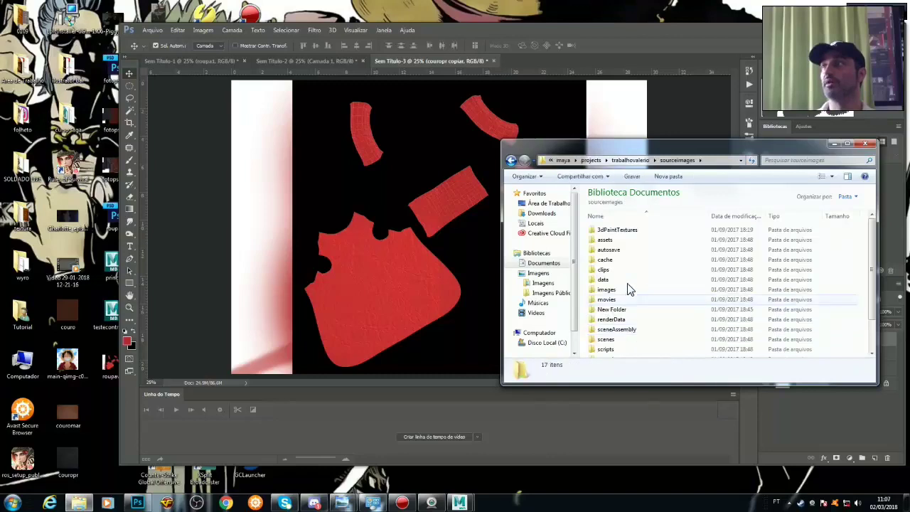
scroll(612, 342, "down", 1)
double_click(609, 345)
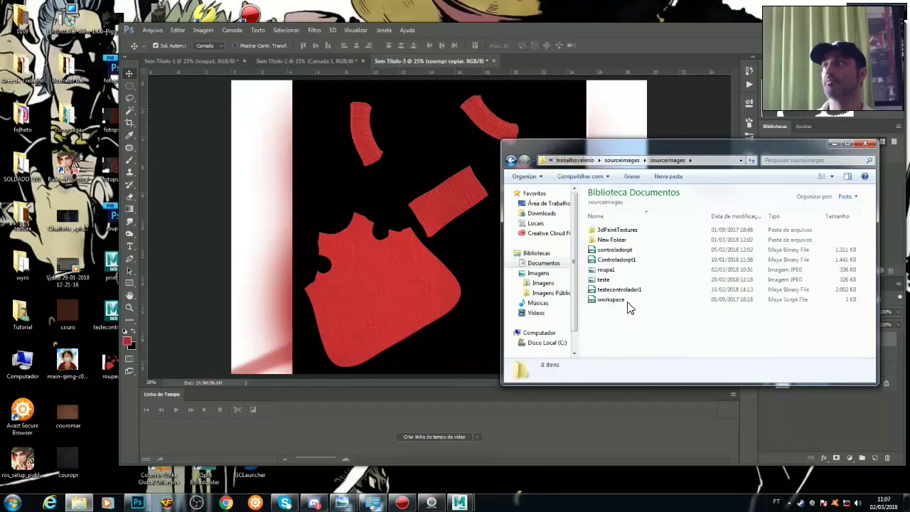
mouse_move(110, 361)
left_mouse_down()
mouse_move(605, 362)
mouse_move(602, 331)
left_mouse_up()
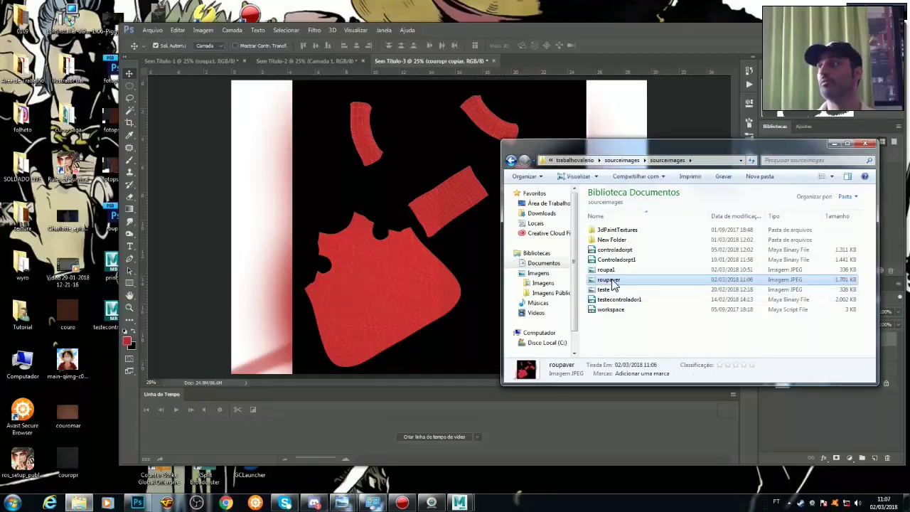
left_click(835, 145)
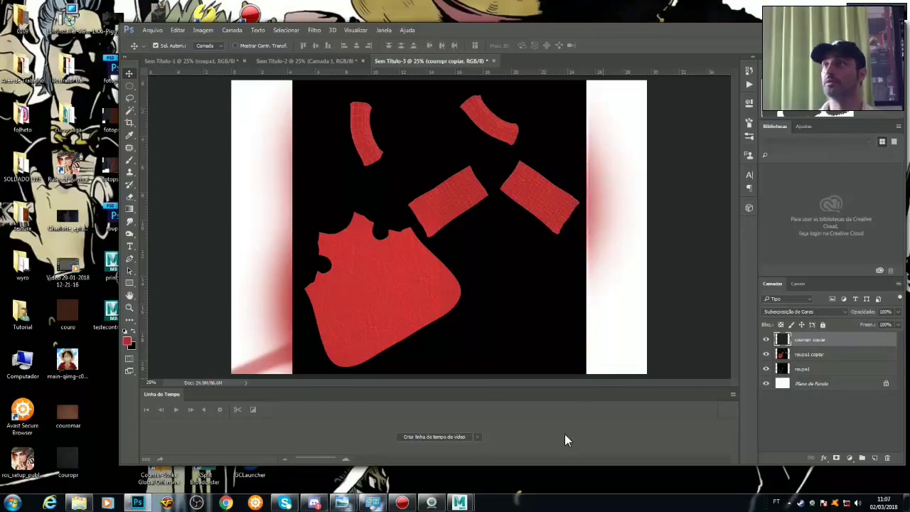
mouse_move(460, 502)
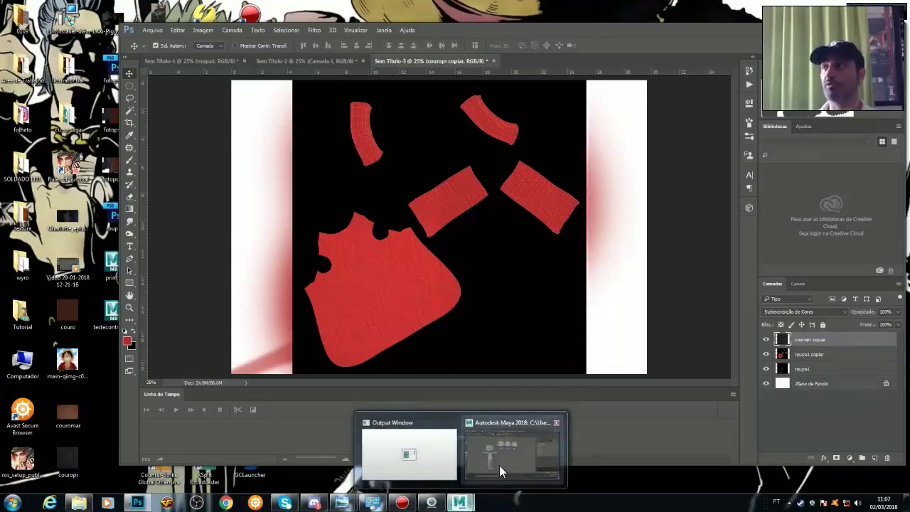
Back in Maya, hide the UV Editor and UV Toolkit, then assign a new lambert4 to the jacket.
left_click(499, 465)
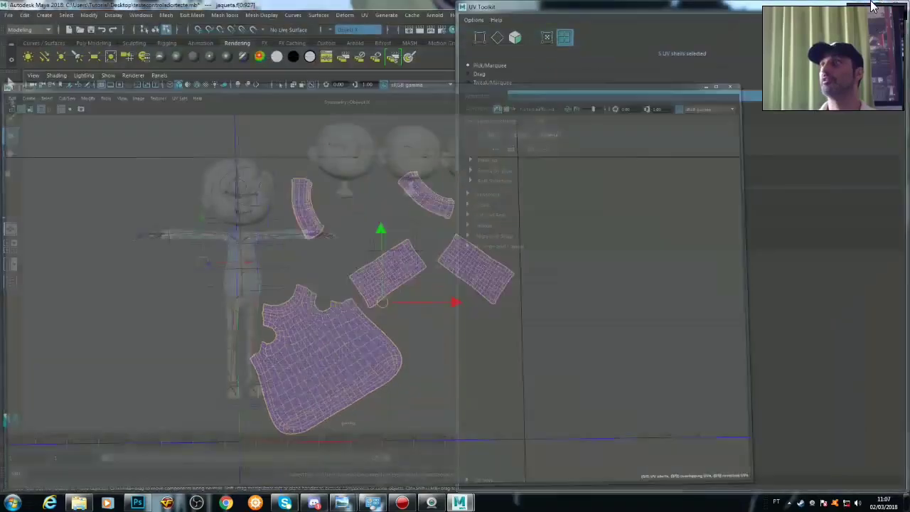
left_click(877, 6)
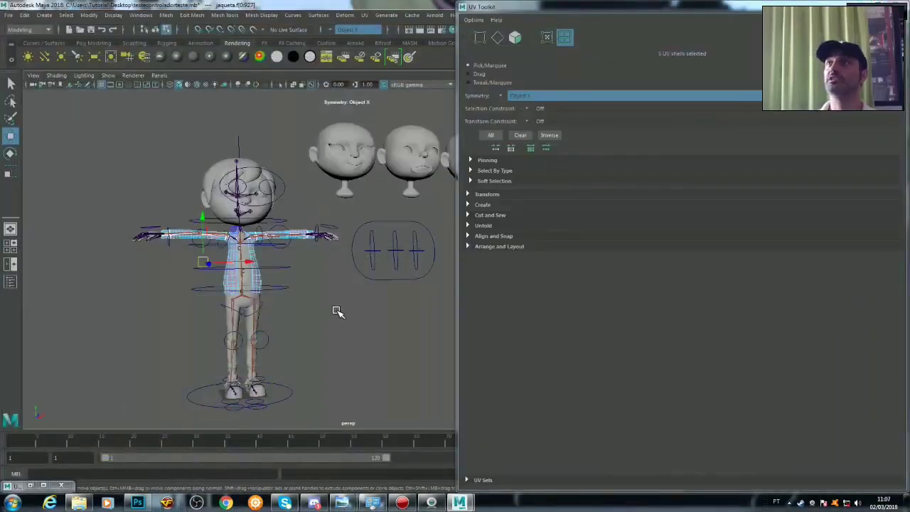
left_click(884, 6)
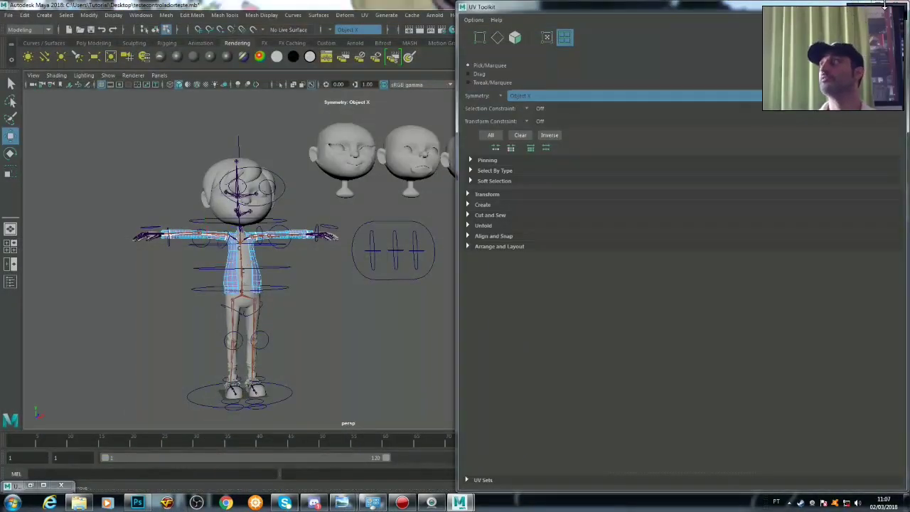
left_click(880, 7)
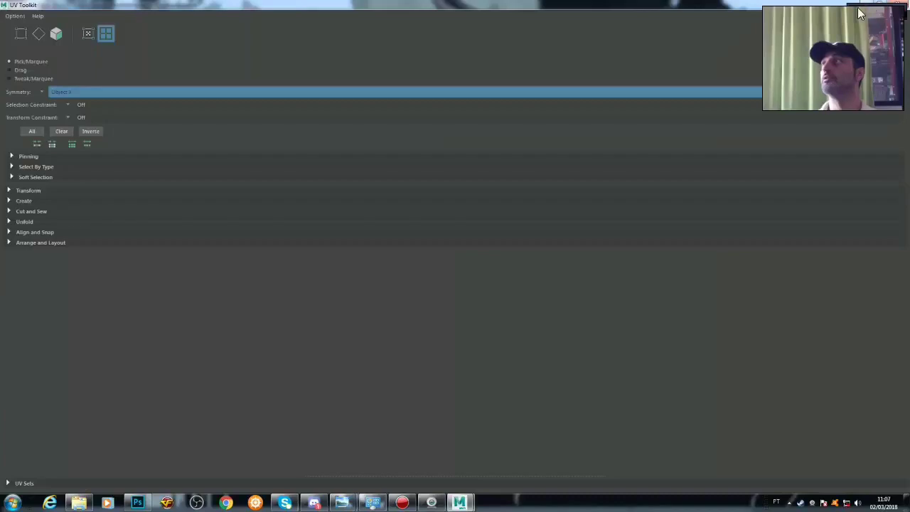
left_click(871, 7)
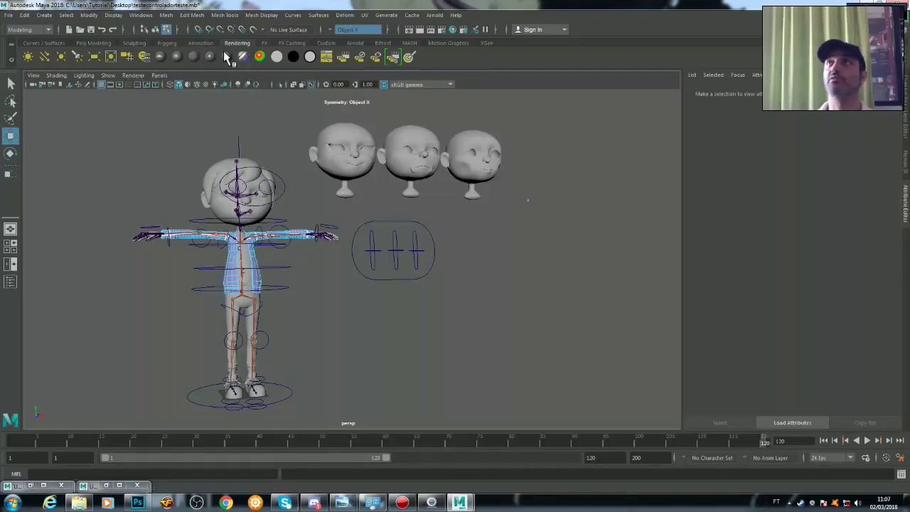
left_click(199, 59)
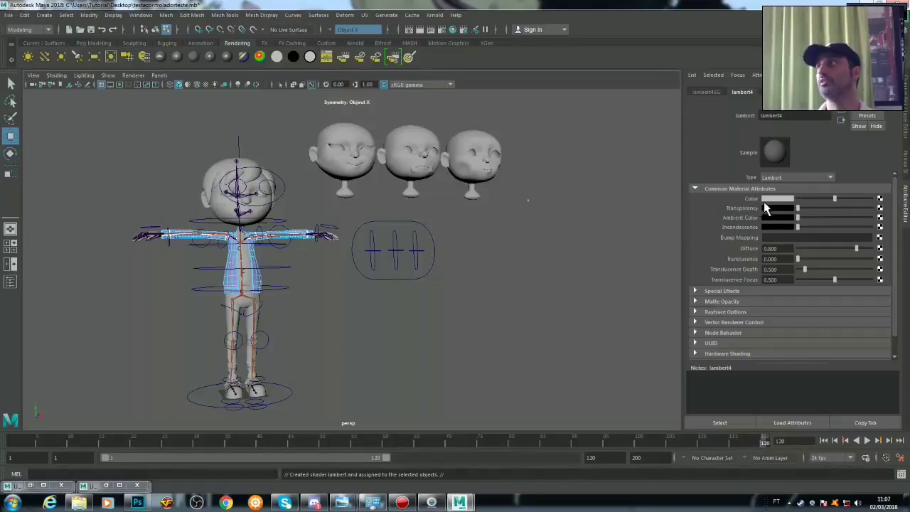
Connect a File texture to lambert4's Color and load roupaver.jpg into it.
left_click(881, 200)
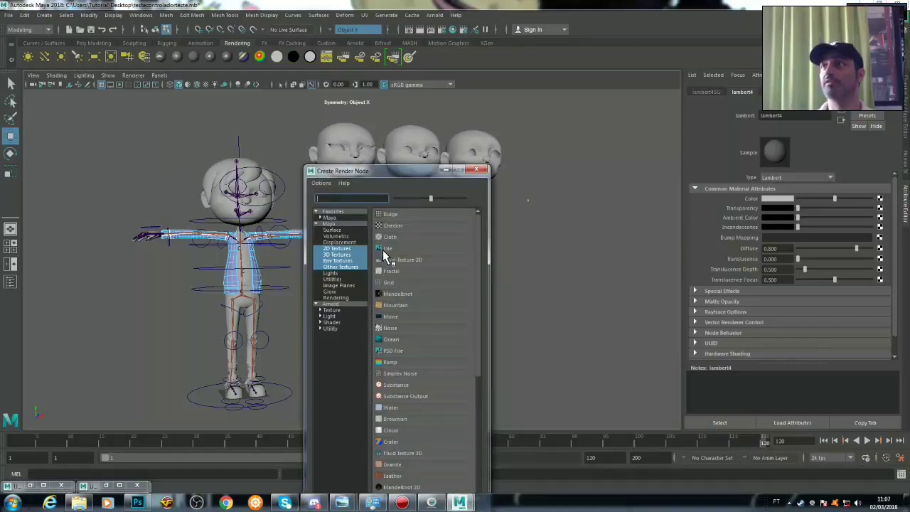
left_click(385, 251)
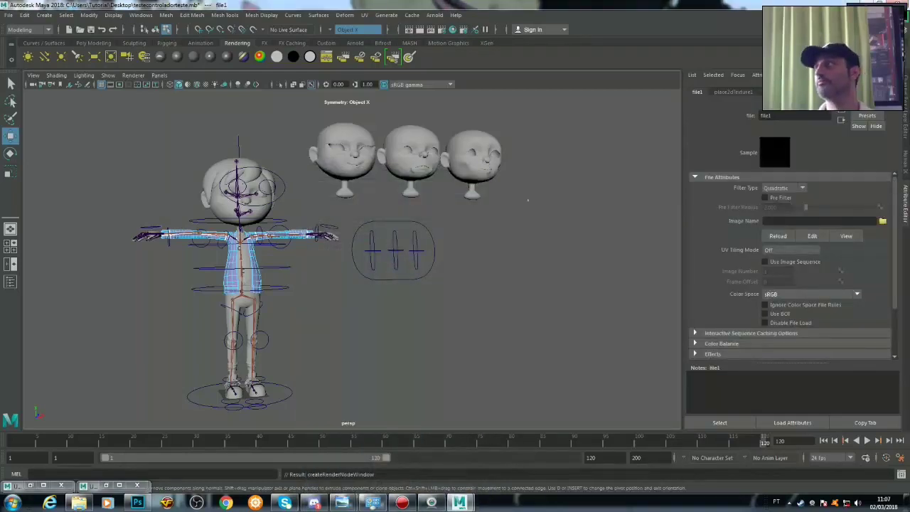
left_click(883, 222)
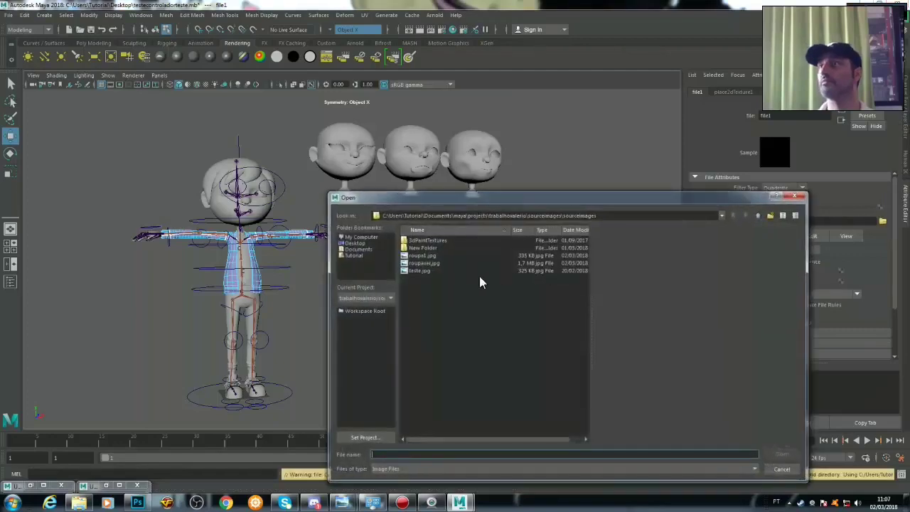
left_click(425, 263)
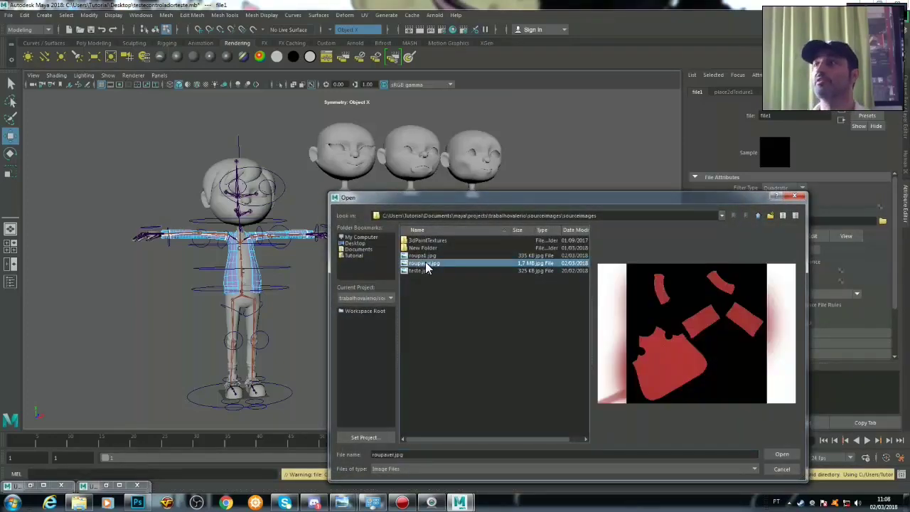
left_click(783, 453)
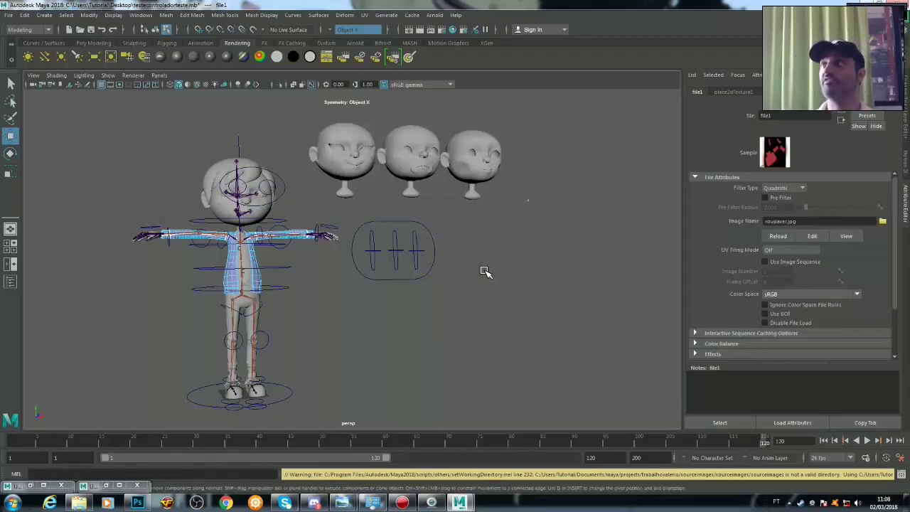
Select the jaqueta jacket mesh and assign it a new lambert5 material.
left_click(321, 287)
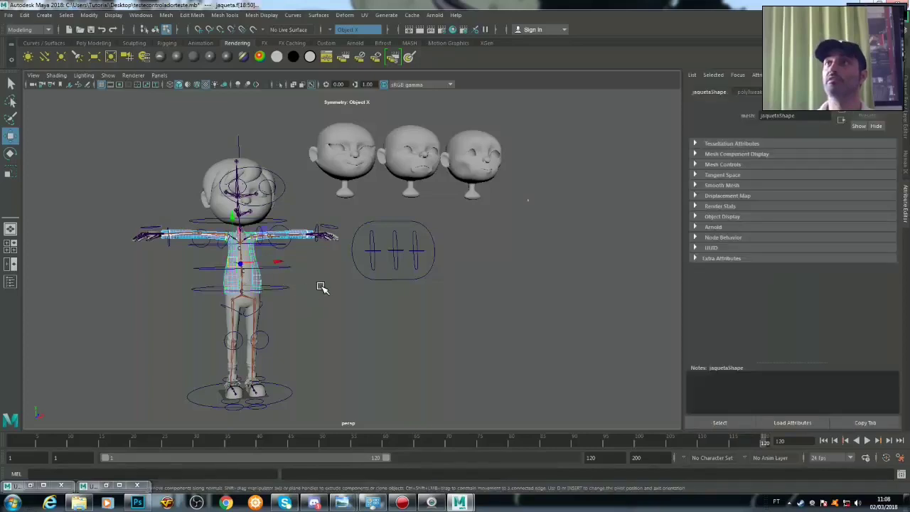
right_click_drag(256, 281, 305, 219)
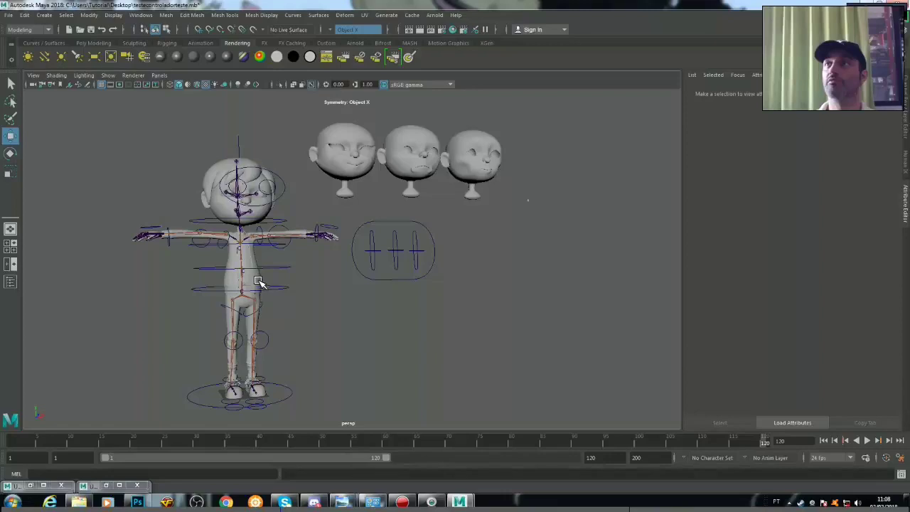
left_click(260, 283)
left_click(261, 282)
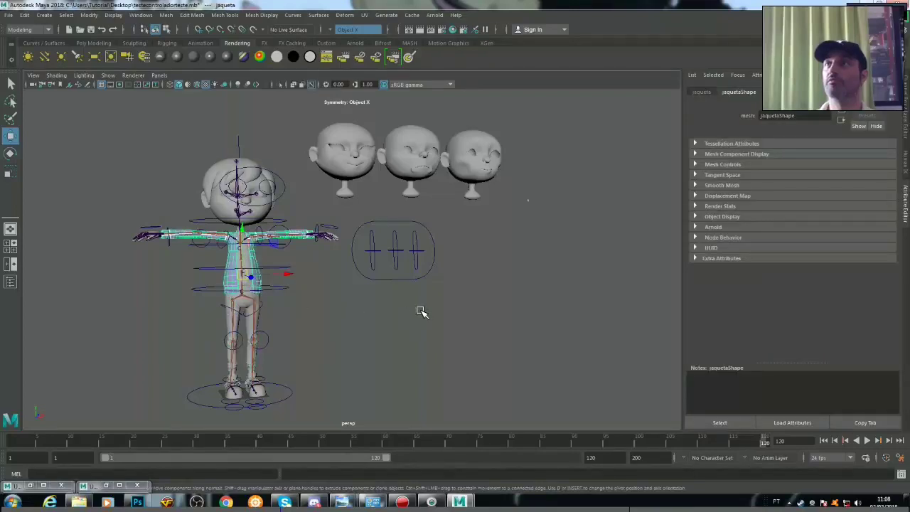
left_click(369, 319)
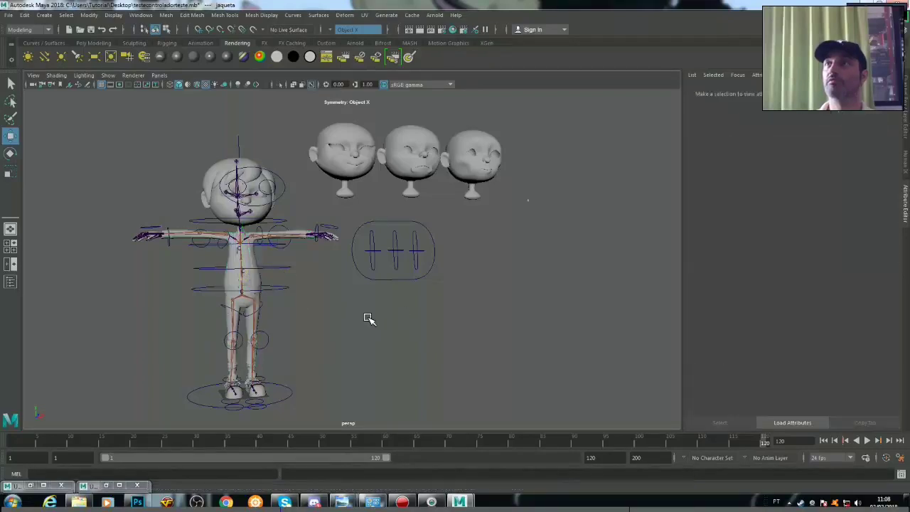
left_click(256, 279)
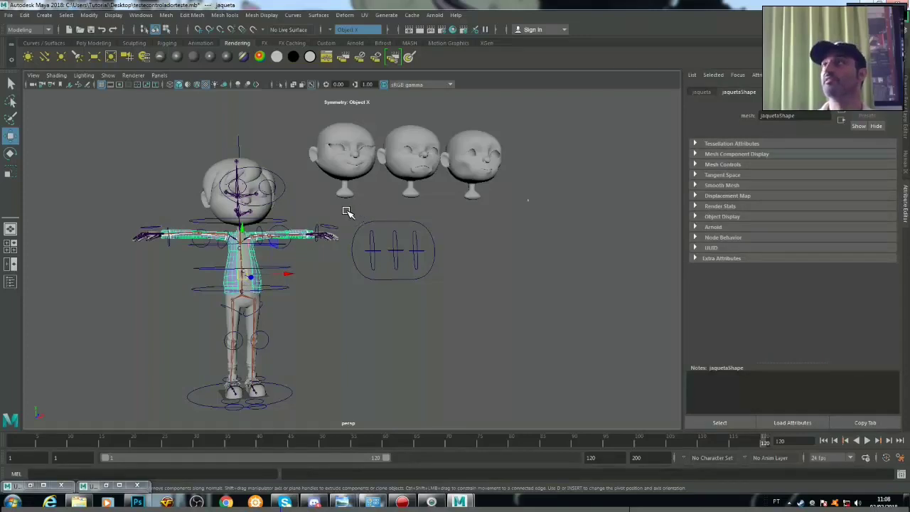
left_click(197, 57)
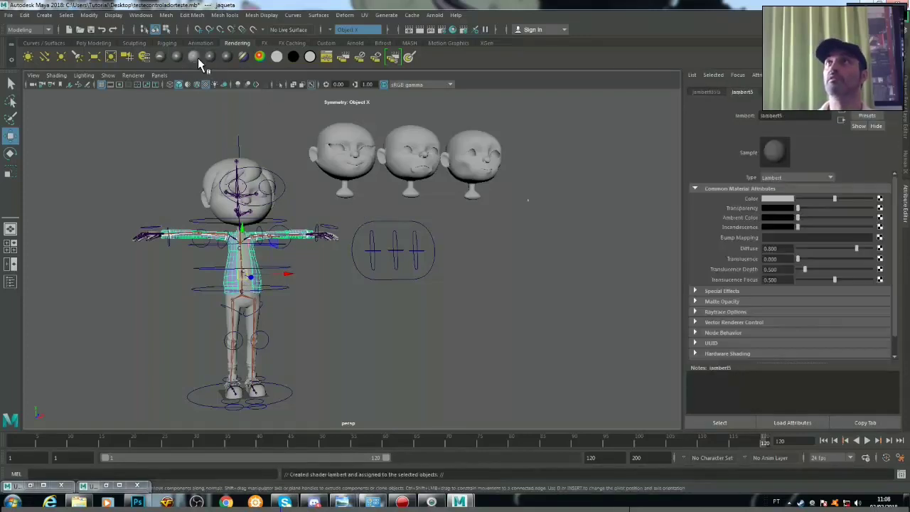
Connect a file2 texture loading roupaver.jpg to lambert5's Color.
left_click(881, 200)
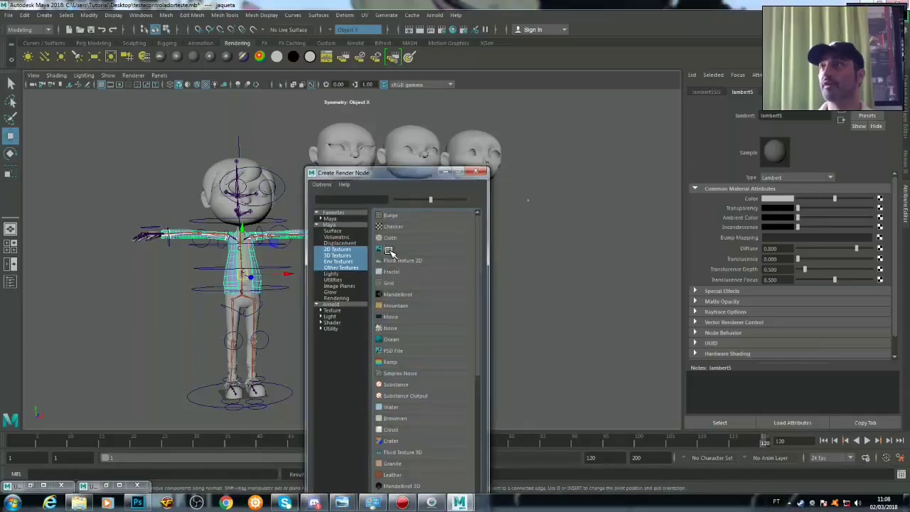
left_click(388, 249)
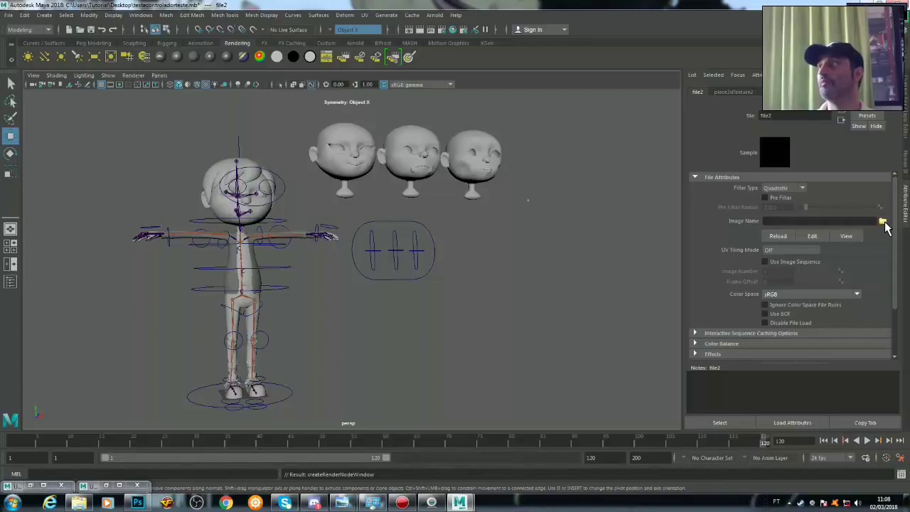
left_click(882, 222)
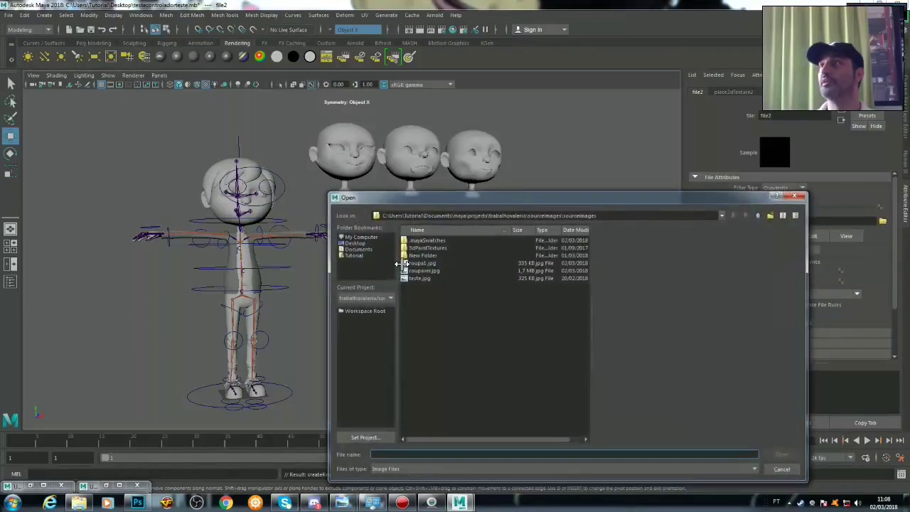
double_click(420, 271)
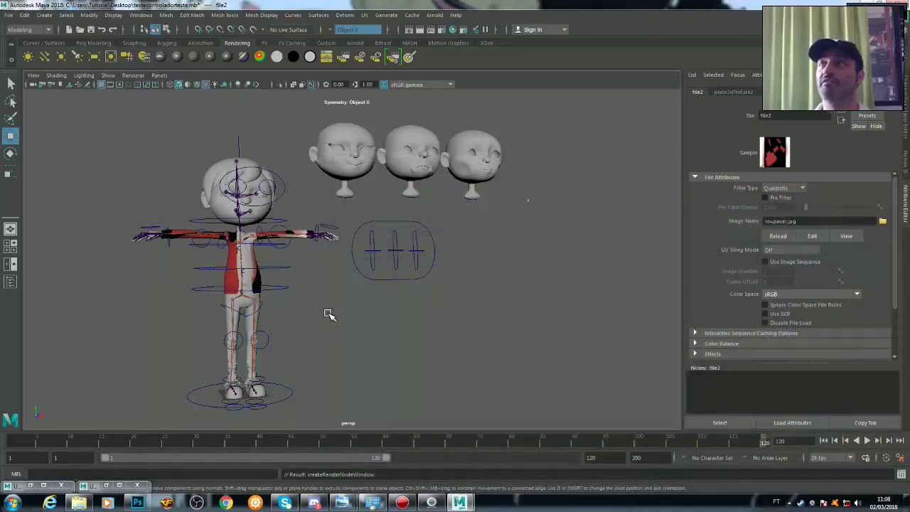
Zoom the viewport to frame the character, then select the head mesh (cabecaShape).
scroll(327, 315, "up", 2)
scroll(264, 319, "up", 3)
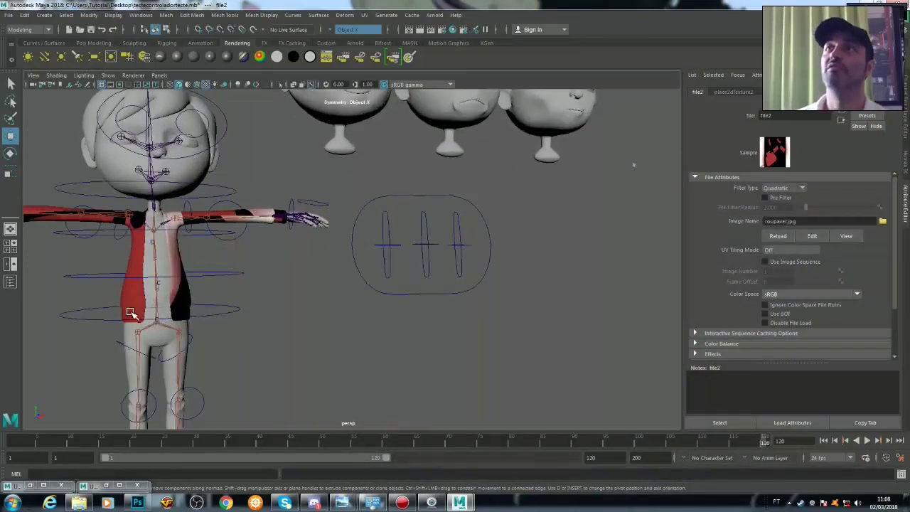
scroll(349, 306, "up", 1)
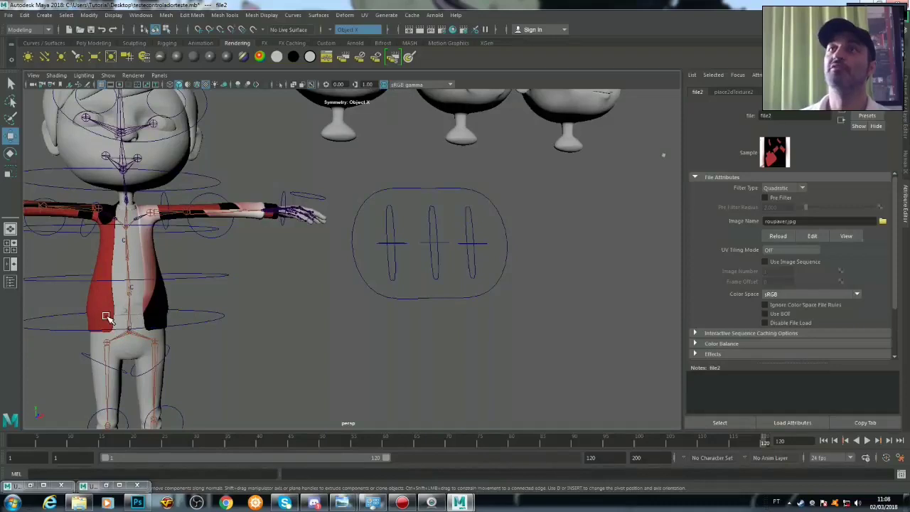
scroll(111, 256, "up", 1)
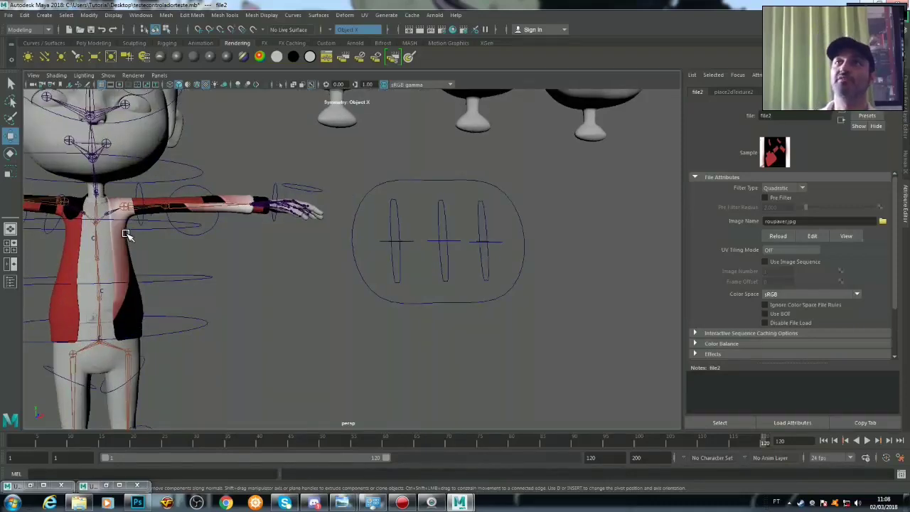
scroll(132, 296, "down", 2)
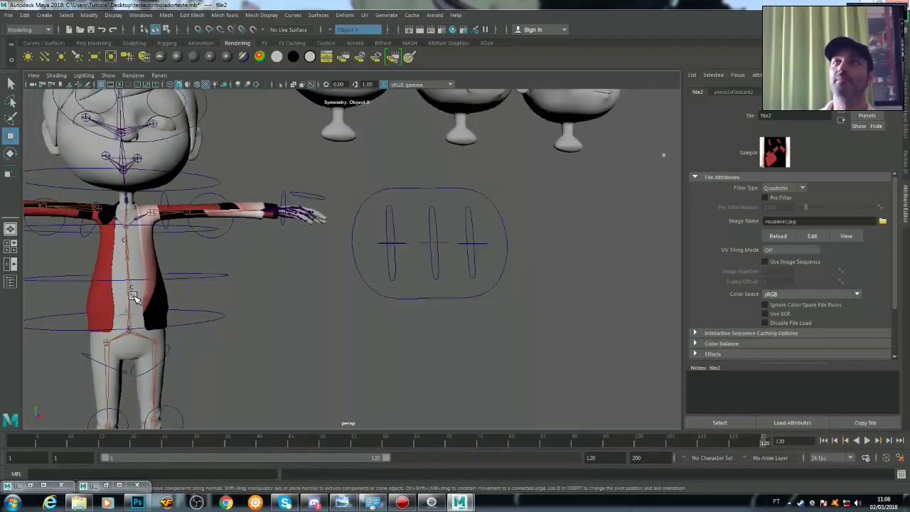
scroll(140, 256, "down", 2)
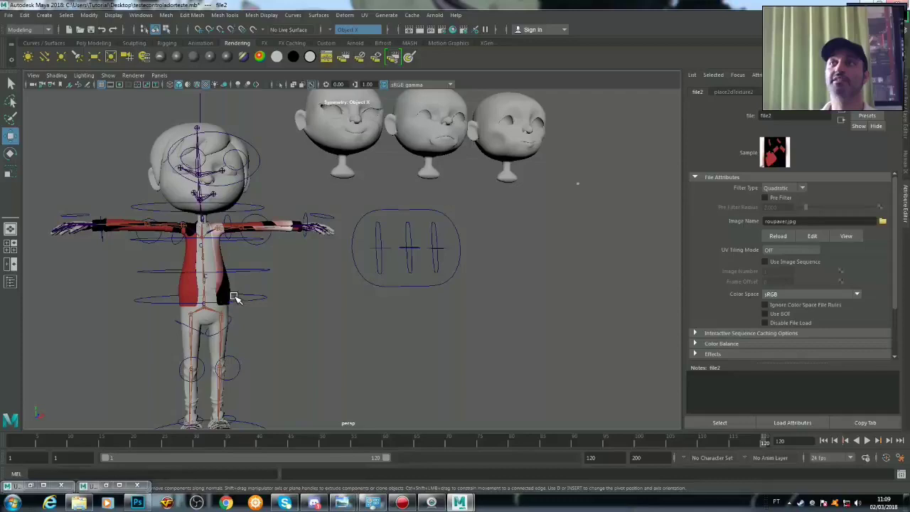
scroll(285, 341, "up", 3)
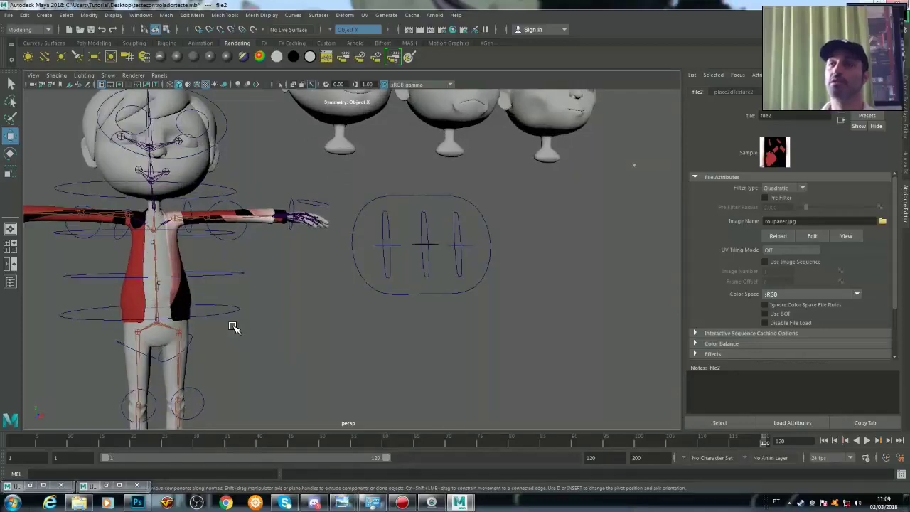
scroll(234, 325, "down", 2)
scroll(281, 281, "down", 2)
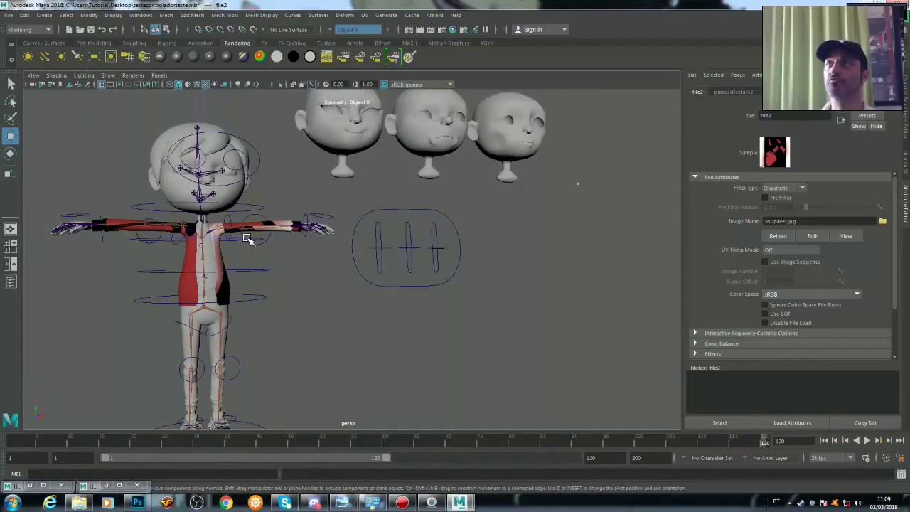
left_click(230, 199)
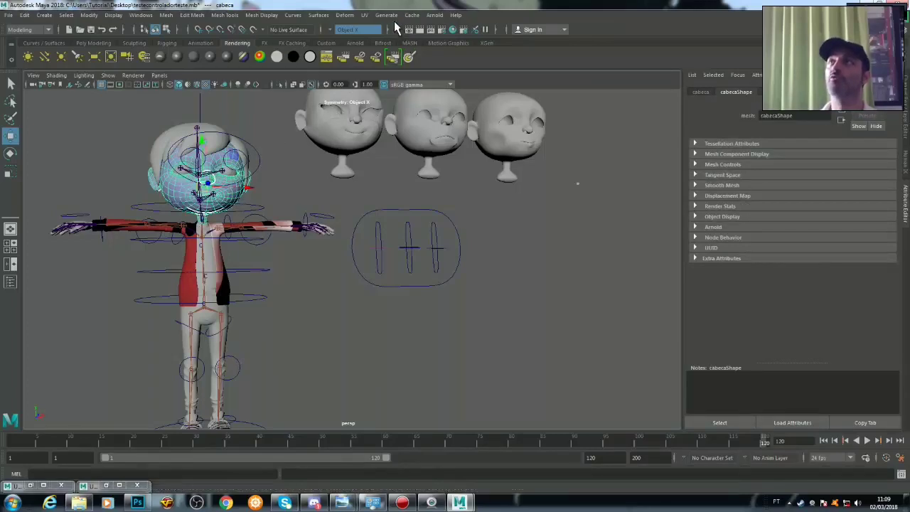
Open the UV Editor from the UV menu to view the jacket's shells over roupaver.jpg.
left_click(364, 16)
left_click(376, 33)
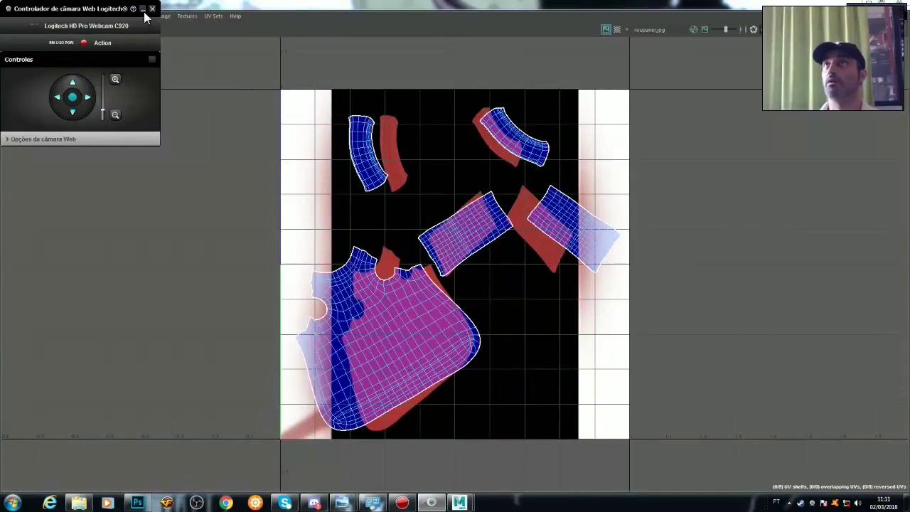
Check the jacket UV shells against the red Photoshop texture, then close the UV Editor.
left_click(143, 9)
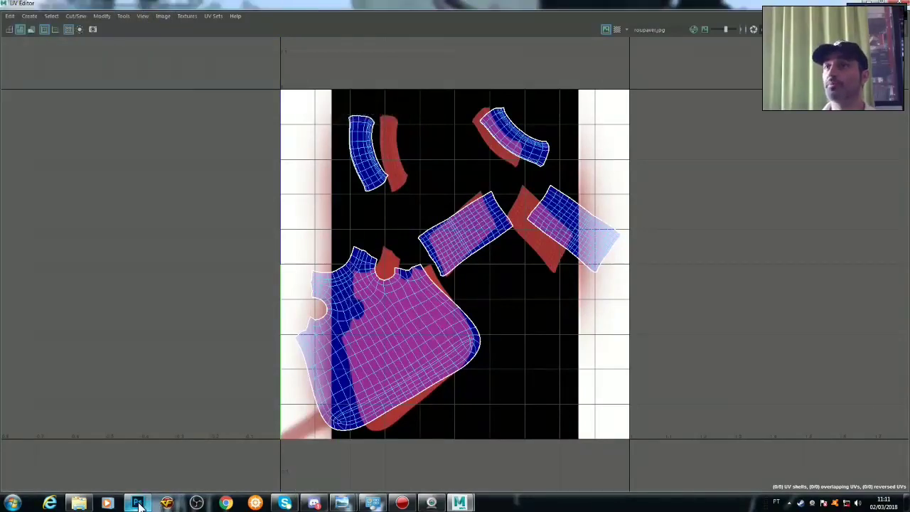
left_click(139, 504)
left_click(142, 503)
left_click(142, 504)
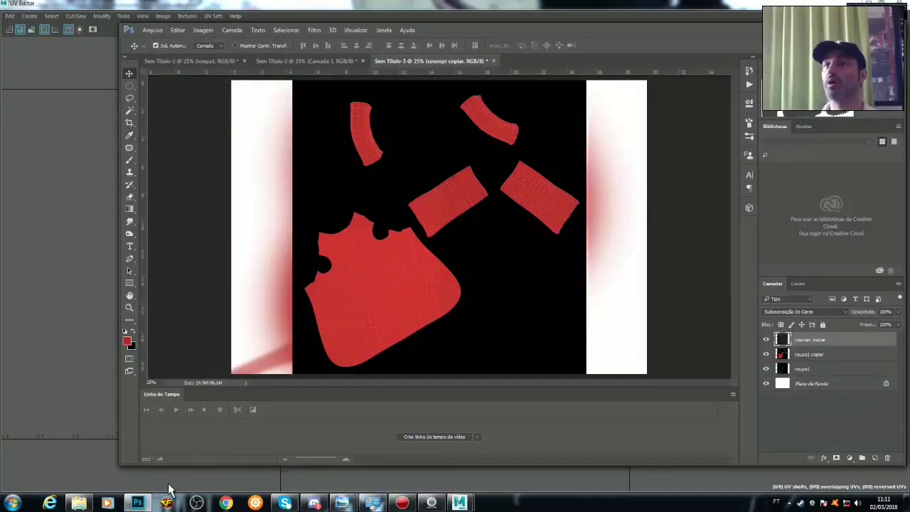
left_click(147, 502)
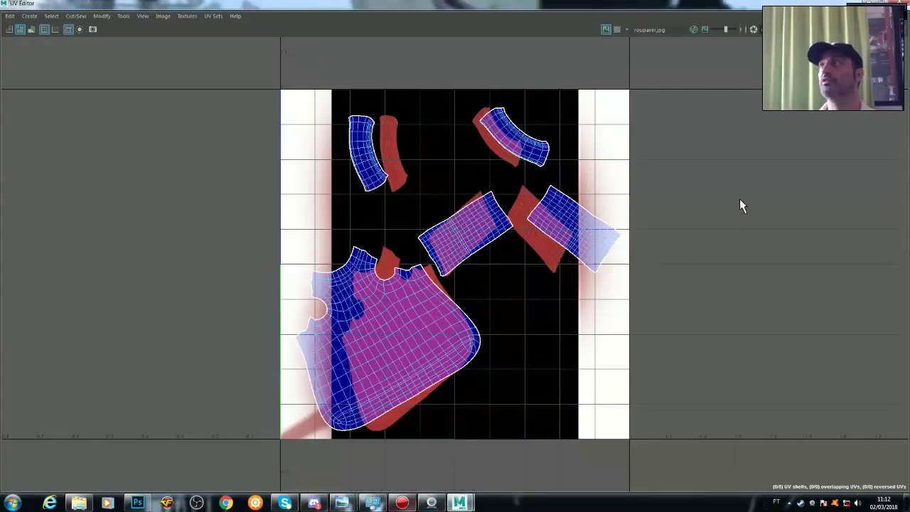
left_click(874, 5)
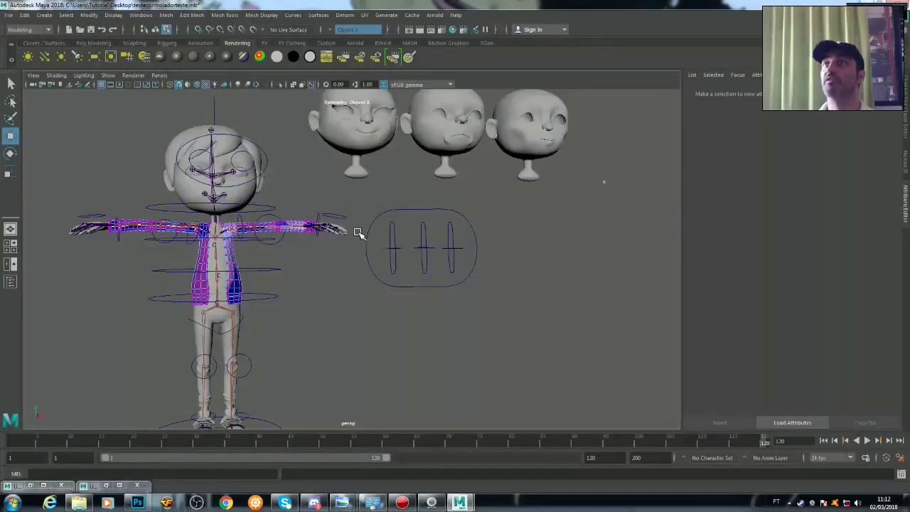
left_click(238, 277)
right_click_drag(231, 258, 272, 240)
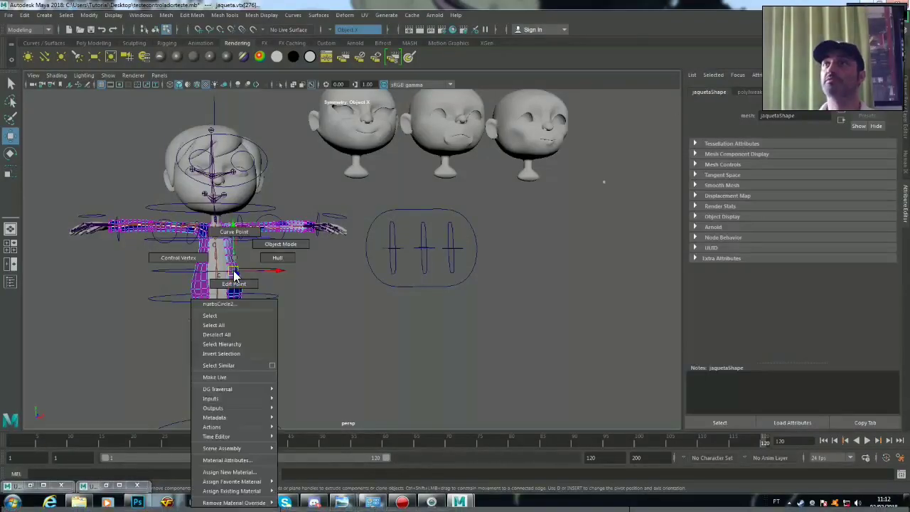
left_click(308, 295)
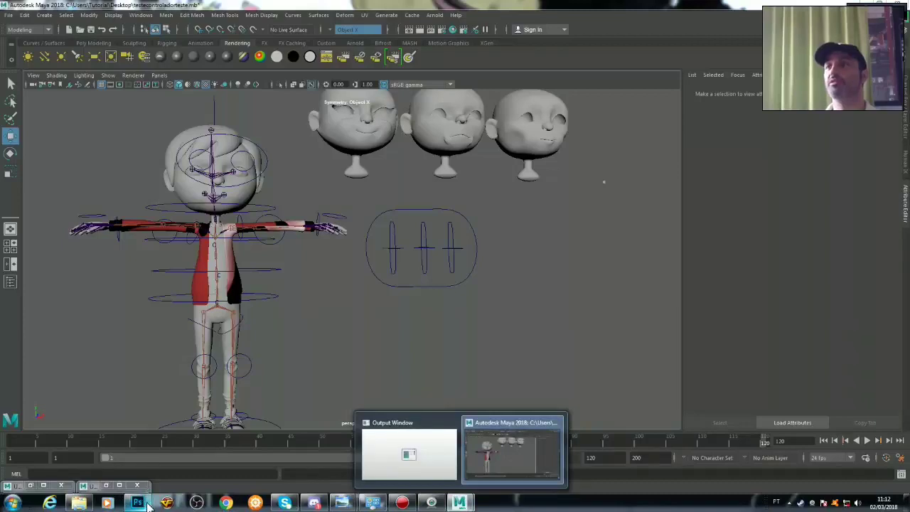
mouse_move(372, 503)
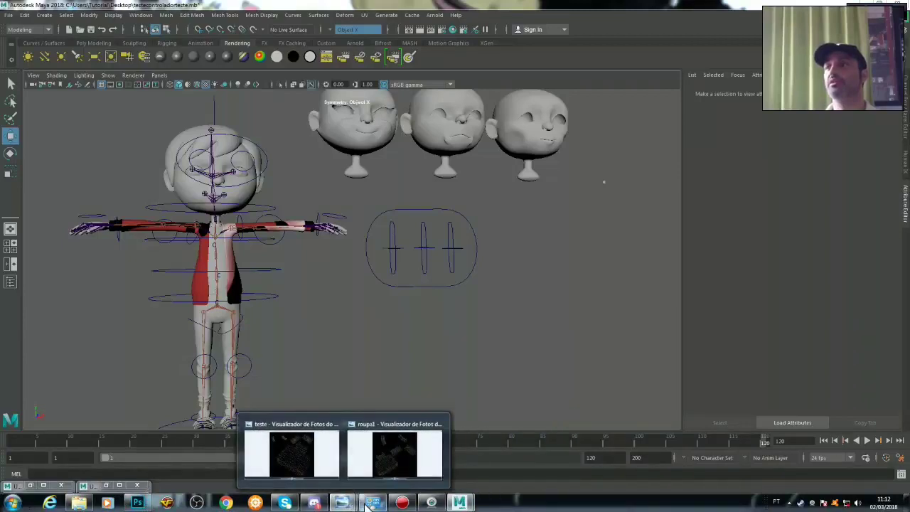
left_click(369, 16)
left_click(381, 36)
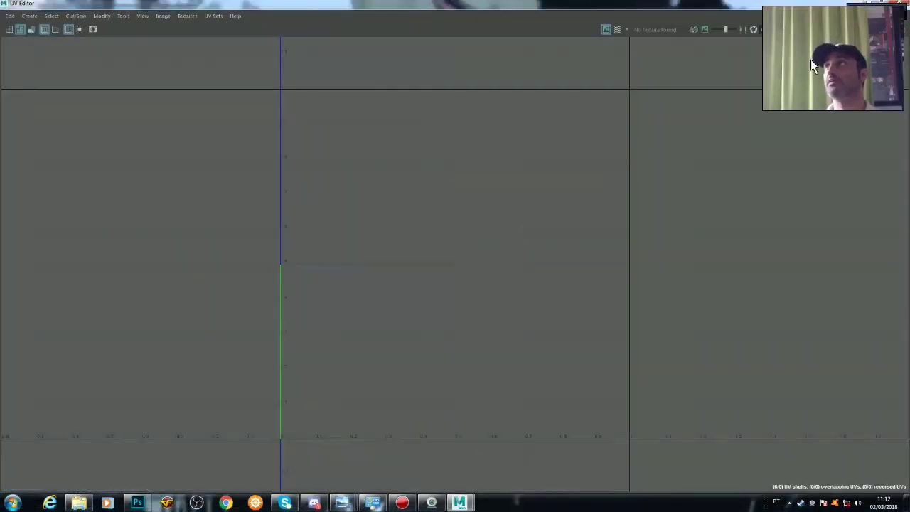
left_click(872, 4)
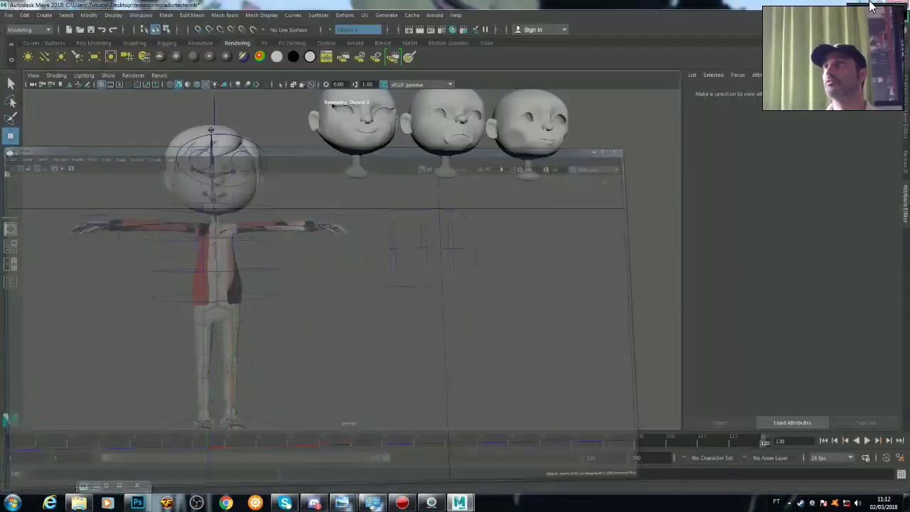
left_click(237, 284)
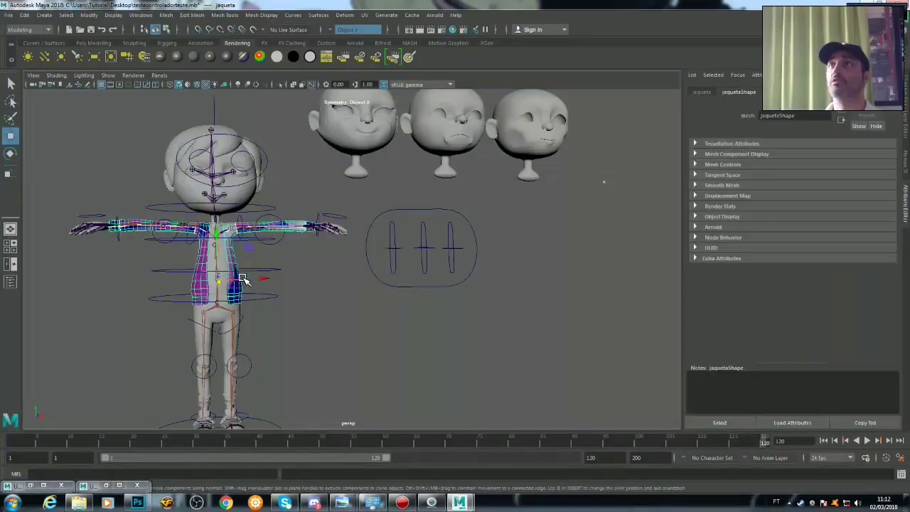
left_click(366, 15)
left_click(375, 33)
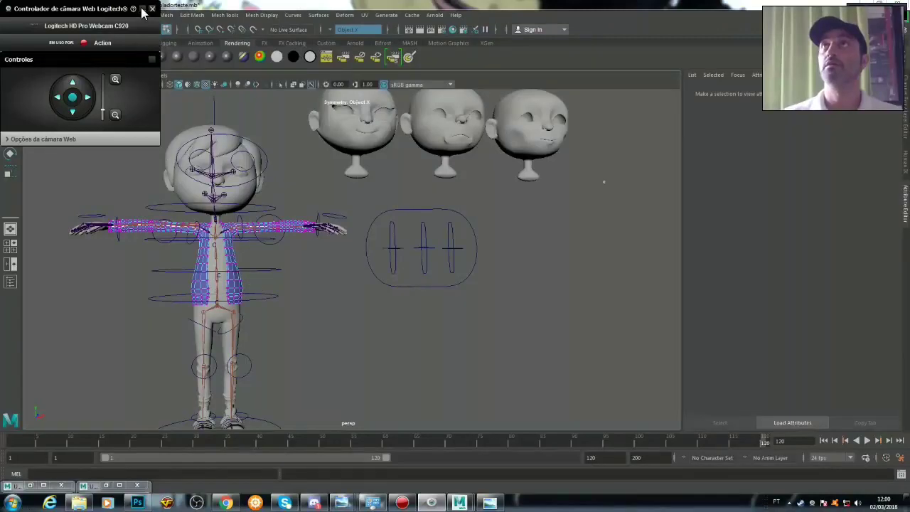
left_click(143, 9)
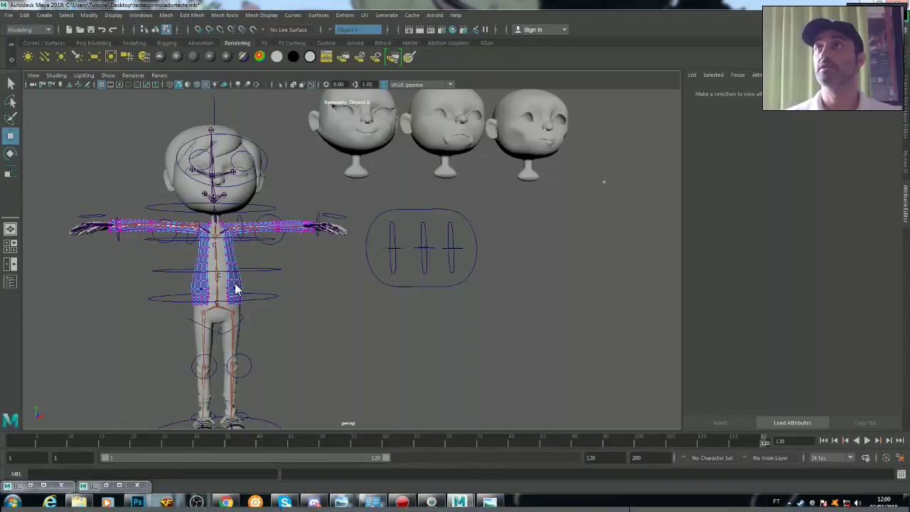
Return the jacket to Object Mode and assign it a new Lambert material.
right_click(237, 288)
left_click(273, 217)
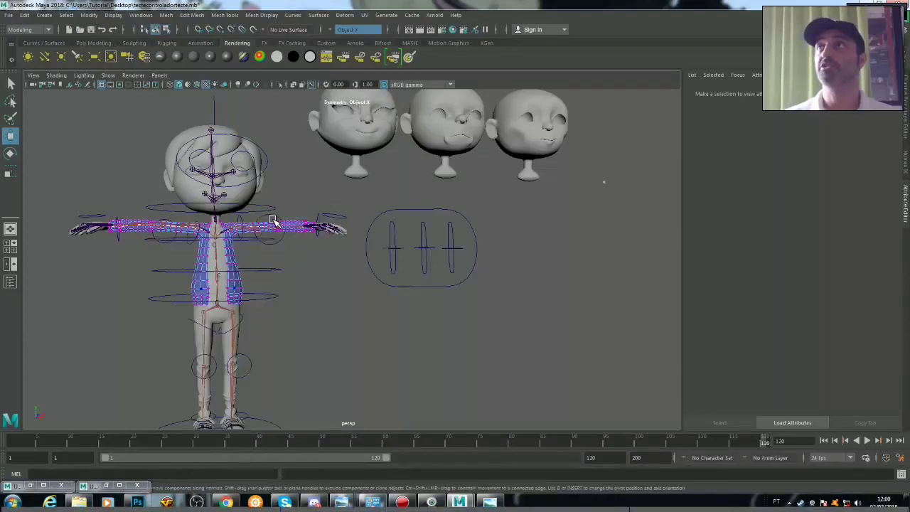
left_click(192, 59)
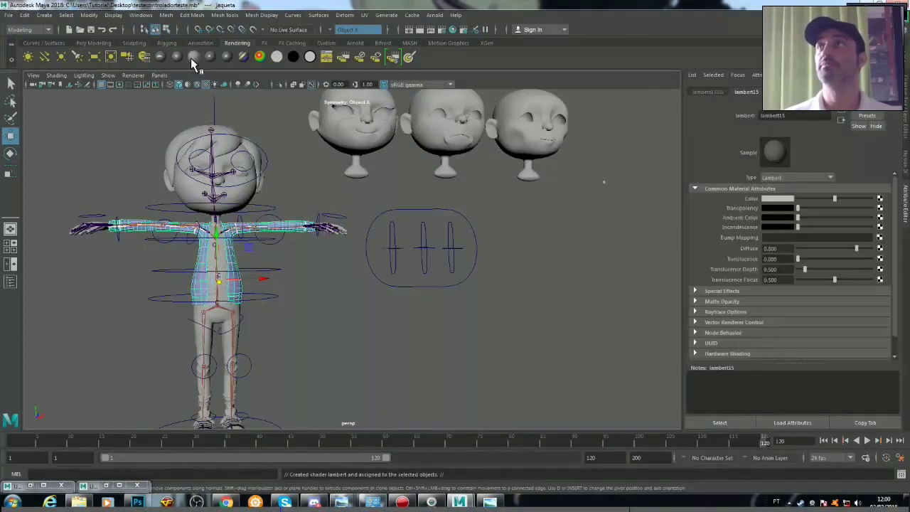
Map the Lambert's Color to a File texture loading roupa 3.jpg.
left_click(880, 200)
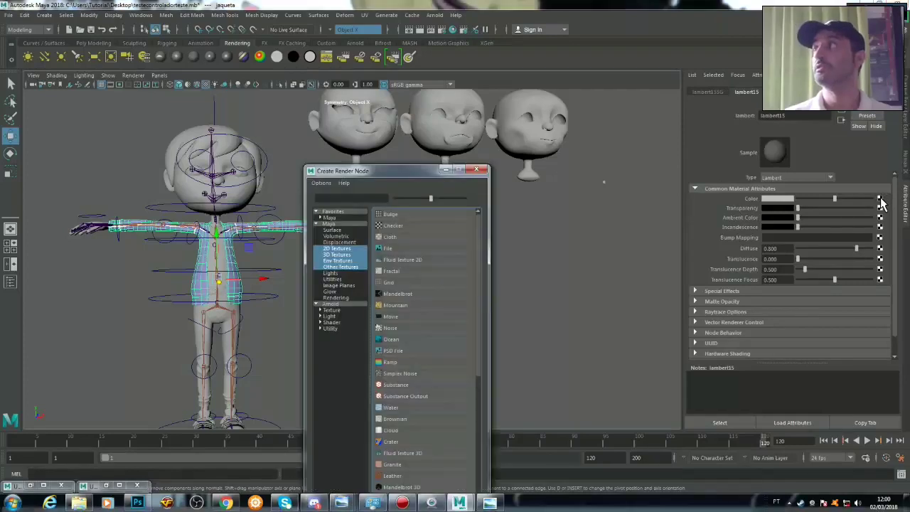
left_click(390, 248)
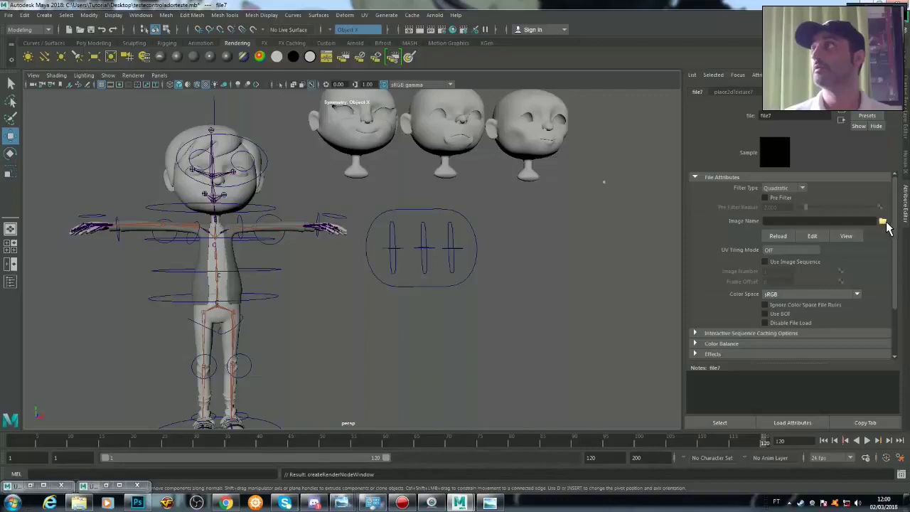
left_click(883, 222)
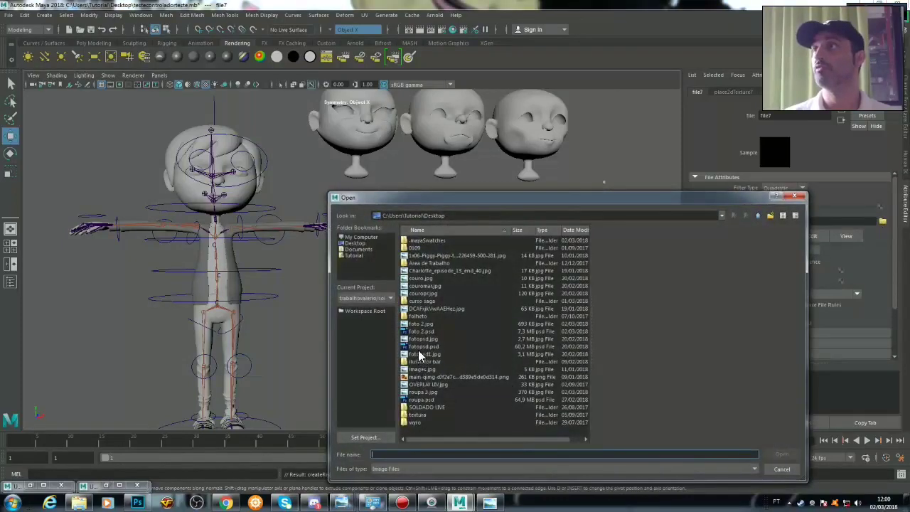
left_click(422, 392)
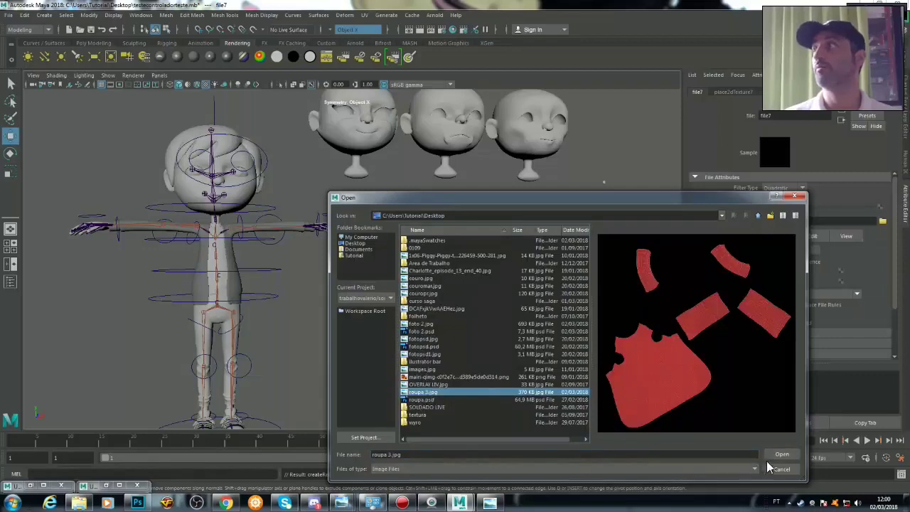
left_click(782, 455)
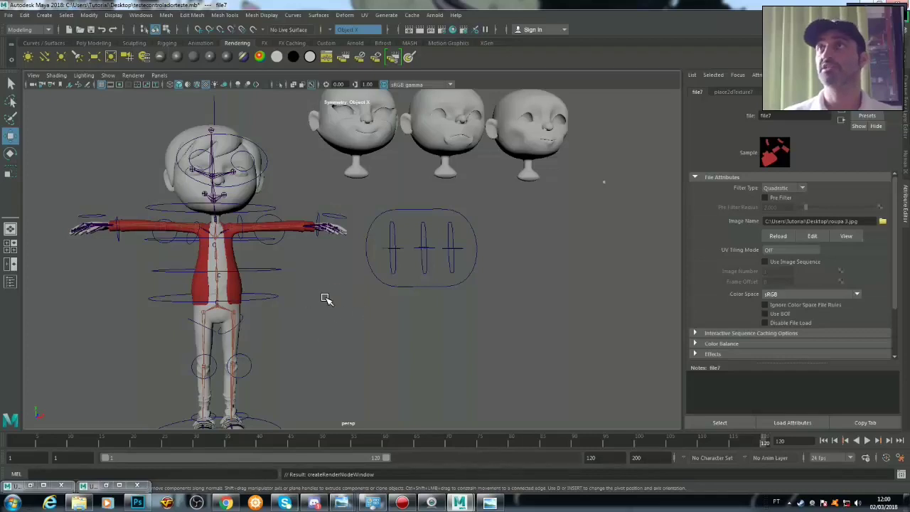
left_click(364, 15)
left_click(384, 32)
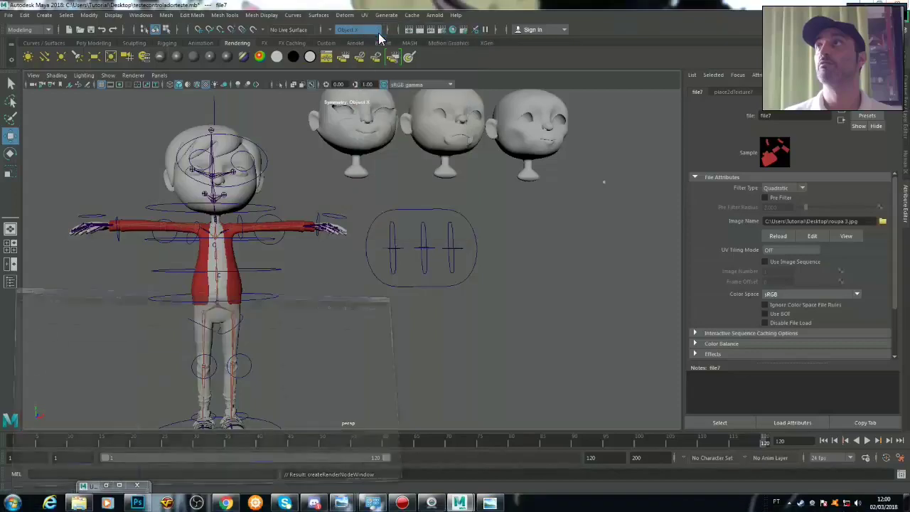
left_click(874, 6)
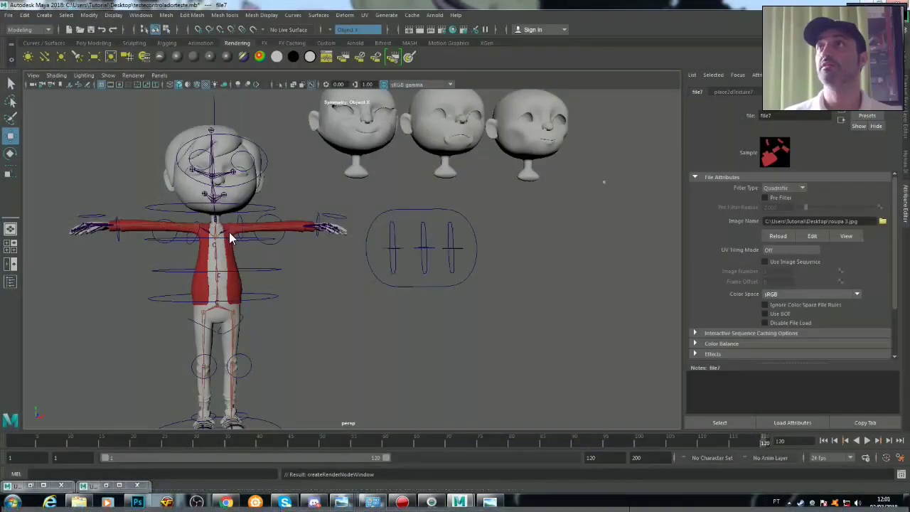
left_click(235, 267)
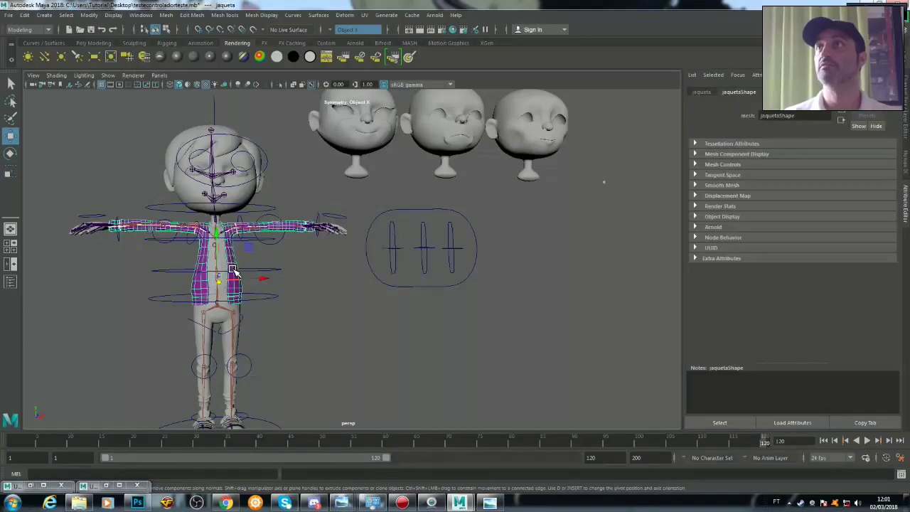
right_click_drag(233, 270, 271, 229)
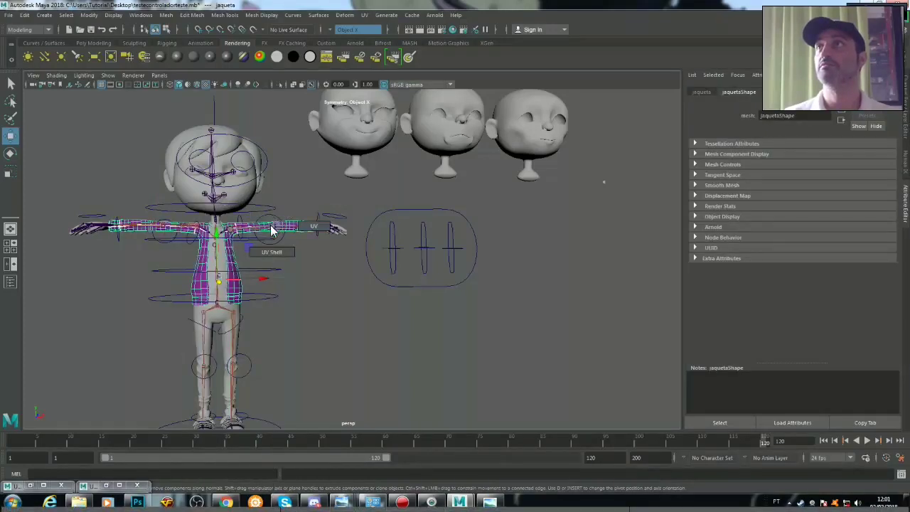
right_click_drag(234, 284, 280, 220)
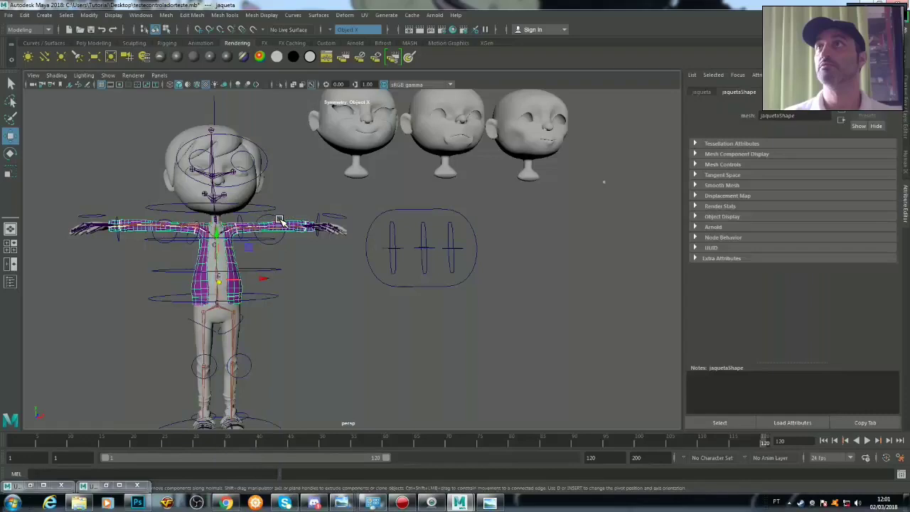
left_click(282, 290)
left_click(232, 273)
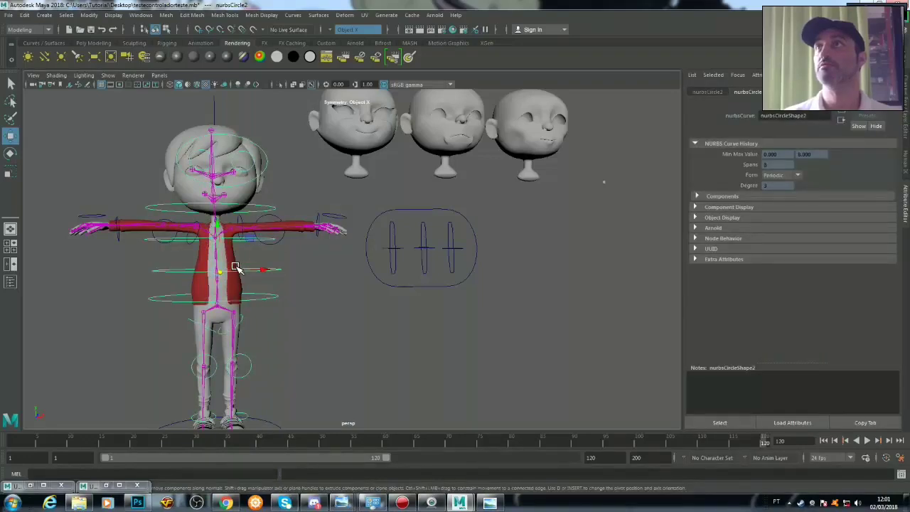
left_click(245, 256)
mouse_move(260, 245)
right_mouse_down()
mouse_move(284, 222)
mouse_move(247, 240)
mouse_move(271, 220)
right_mouse_up()
Open the UV Editor showing the jacket's six UV shells over roupa 3.jpg.
left_click(365, 15)
left_click(385, 32)
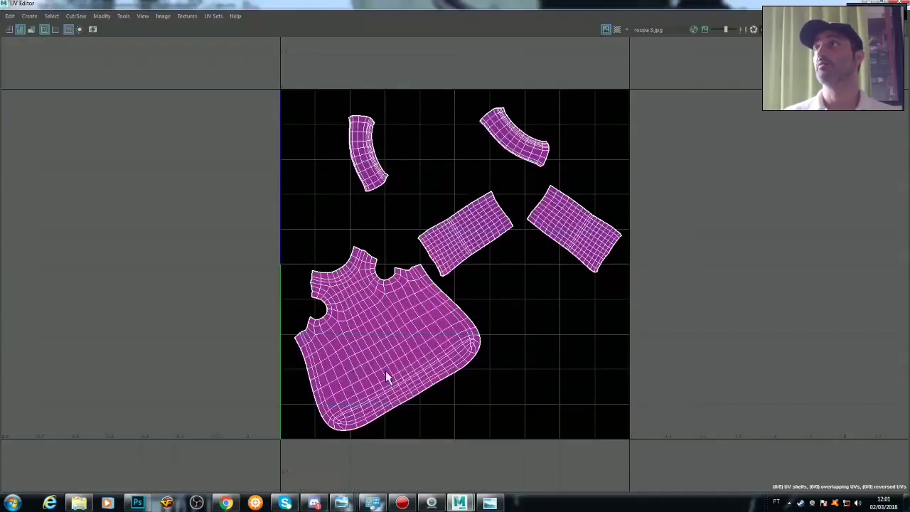